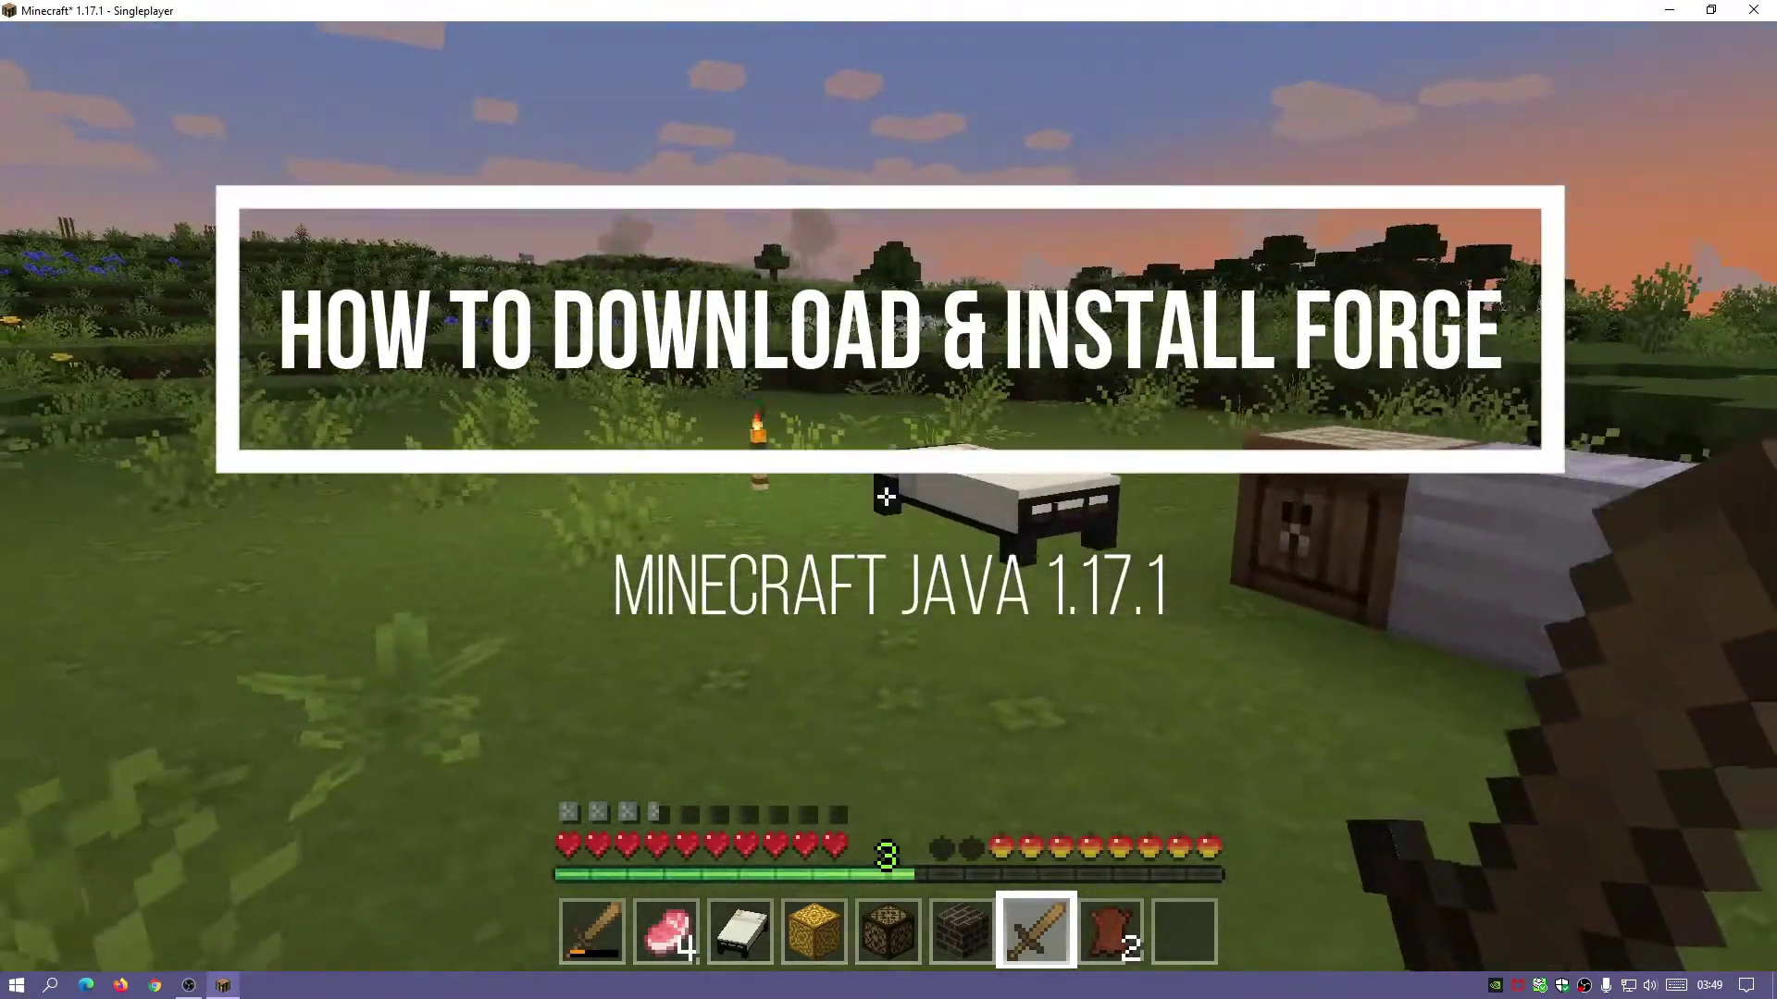
key("w")
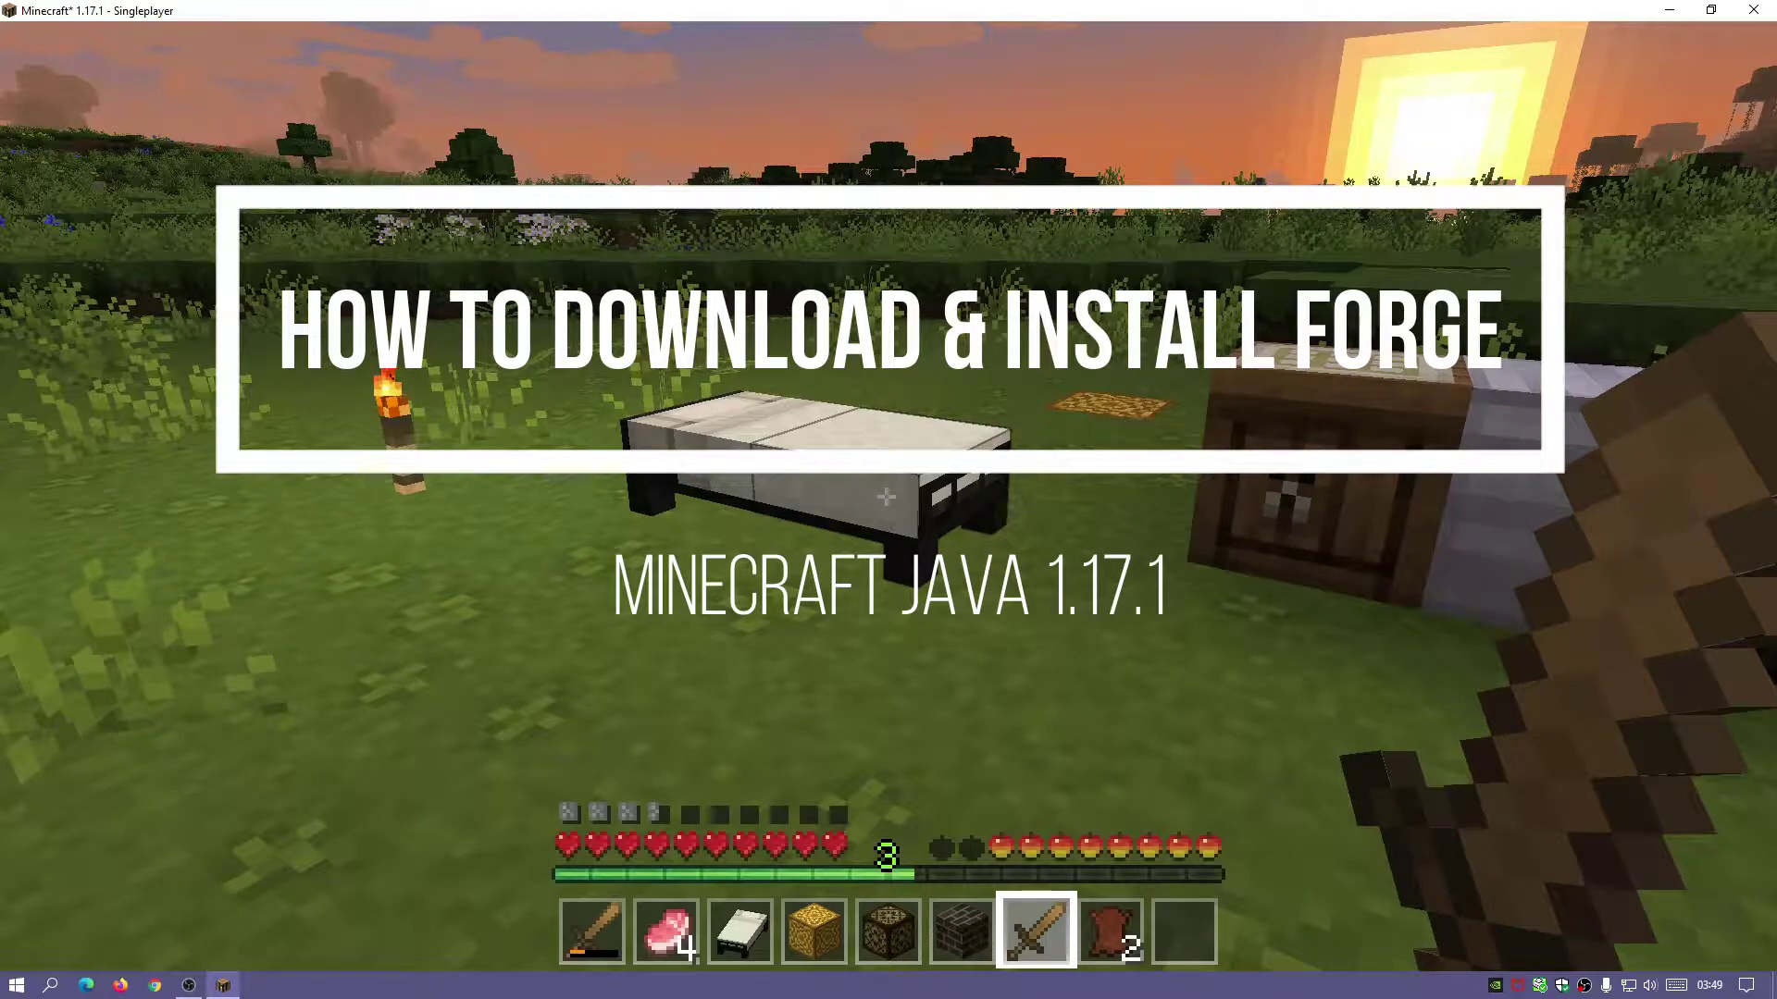
key("a")
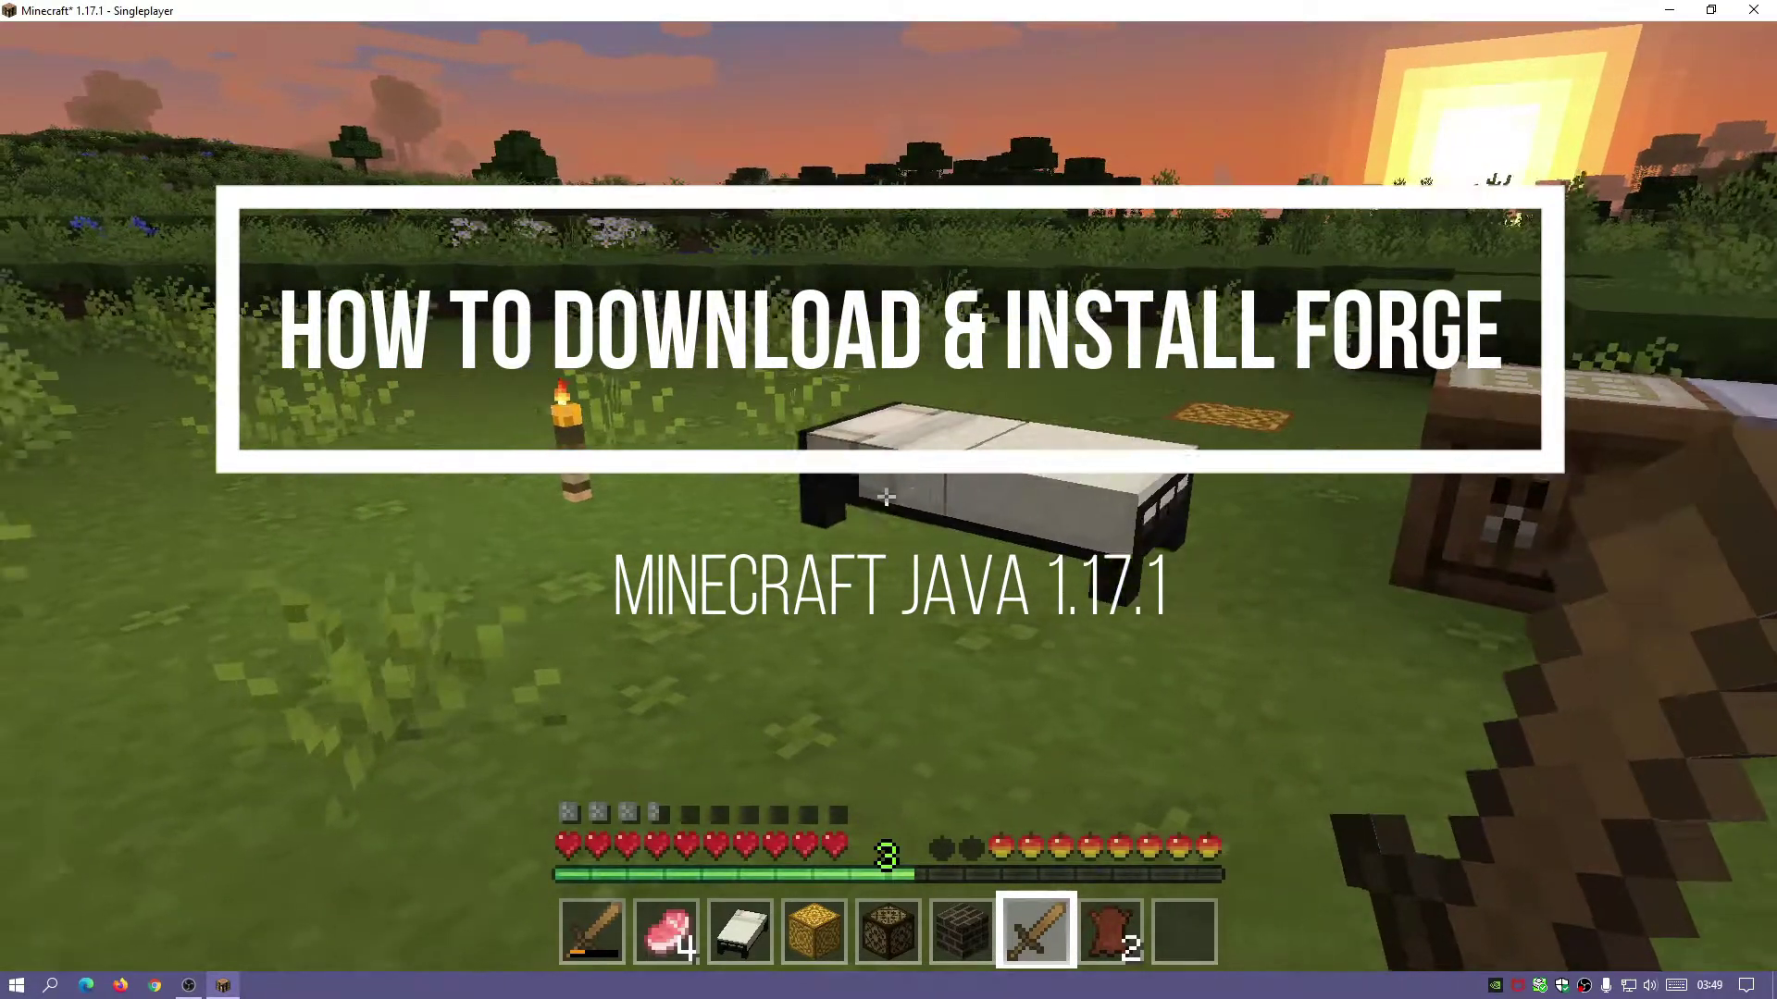
key("w")
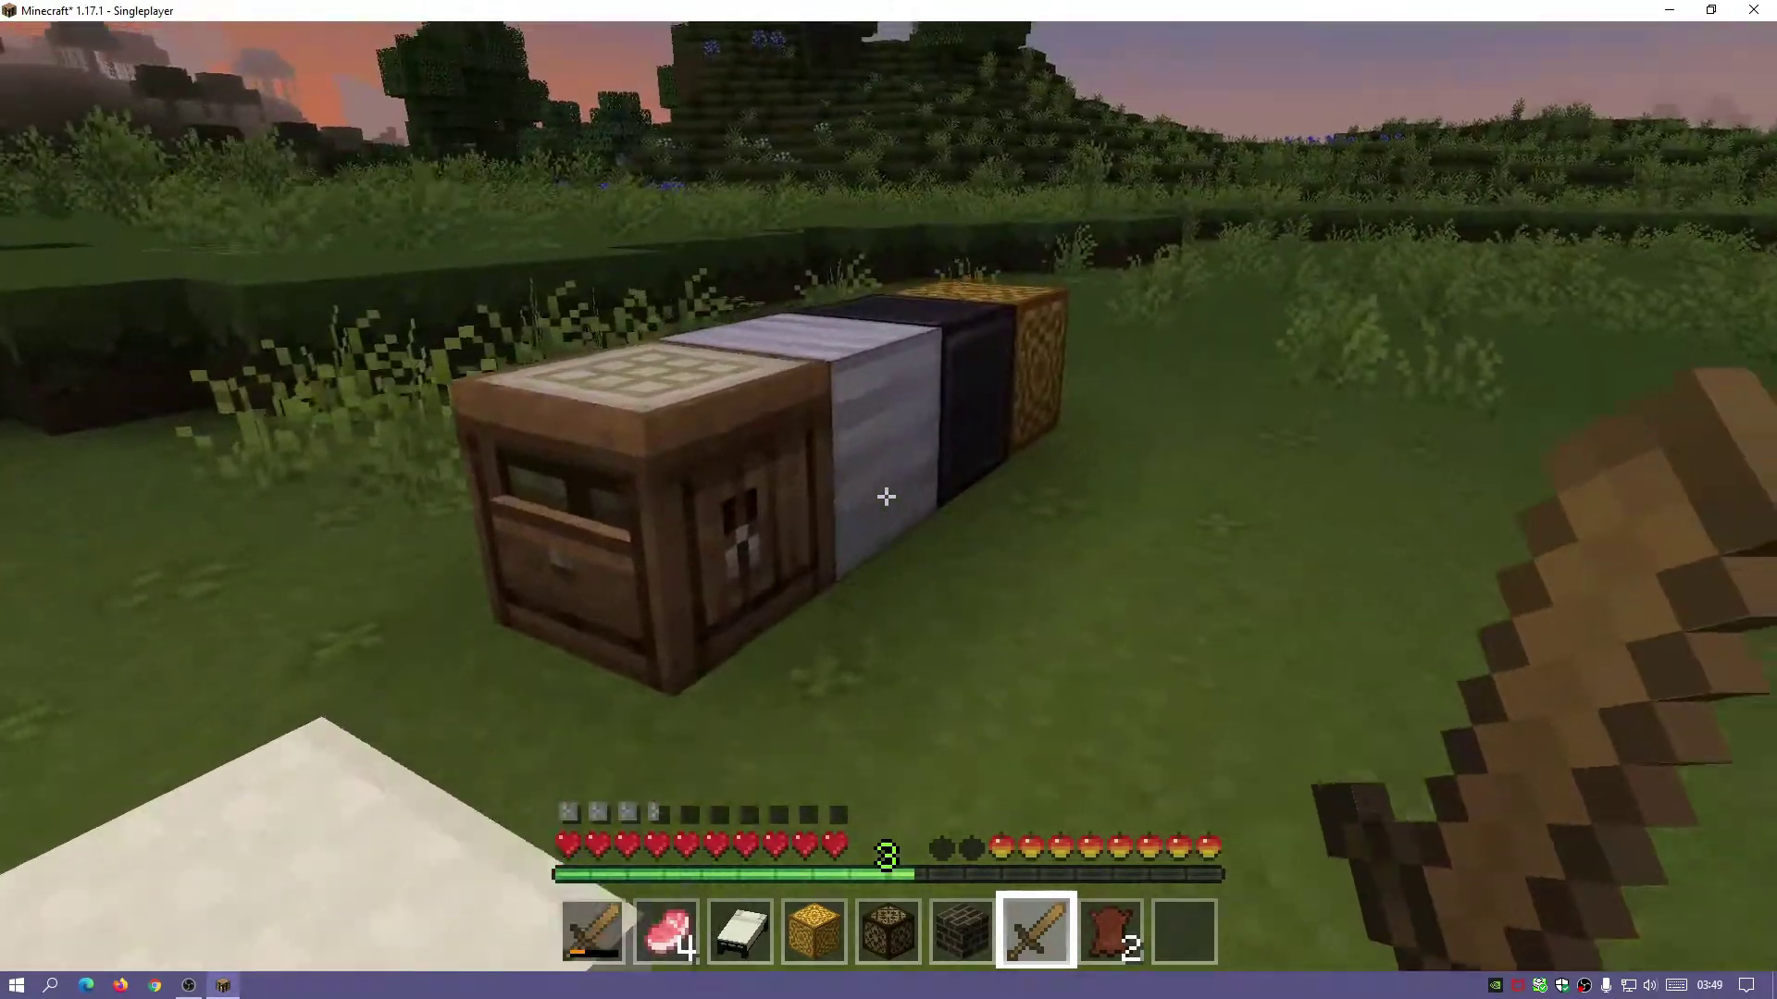
key("space")
key("w")
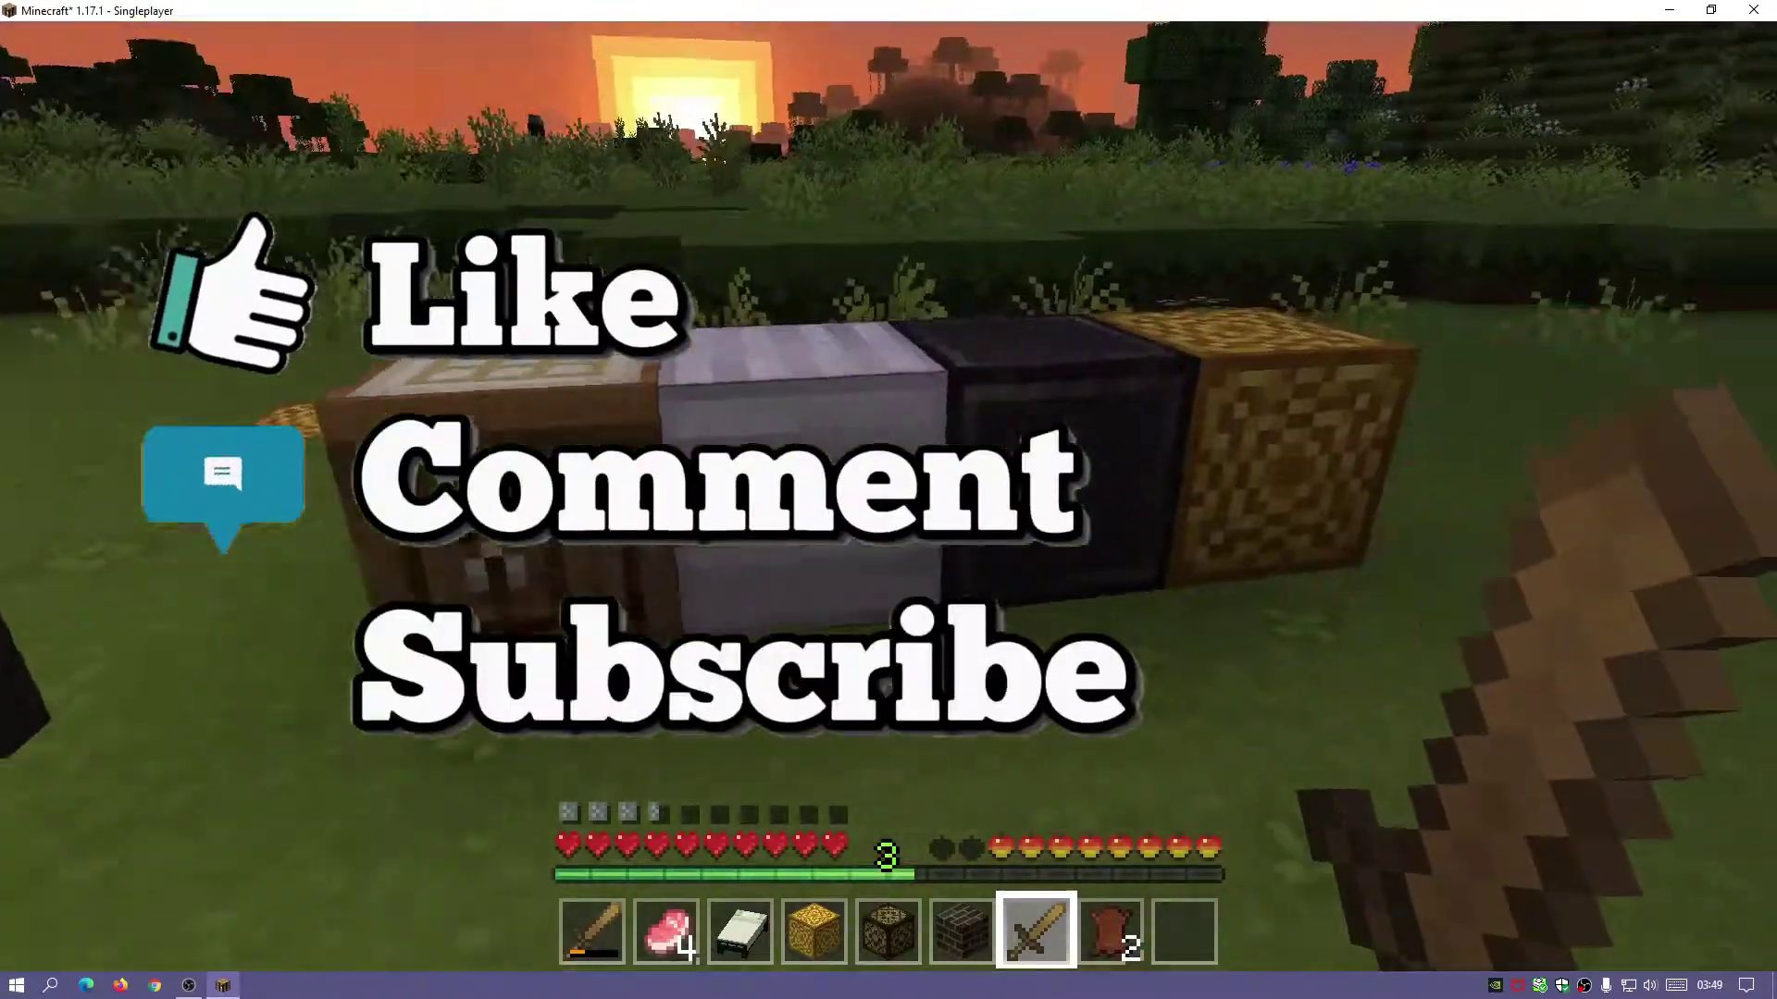
key("w")
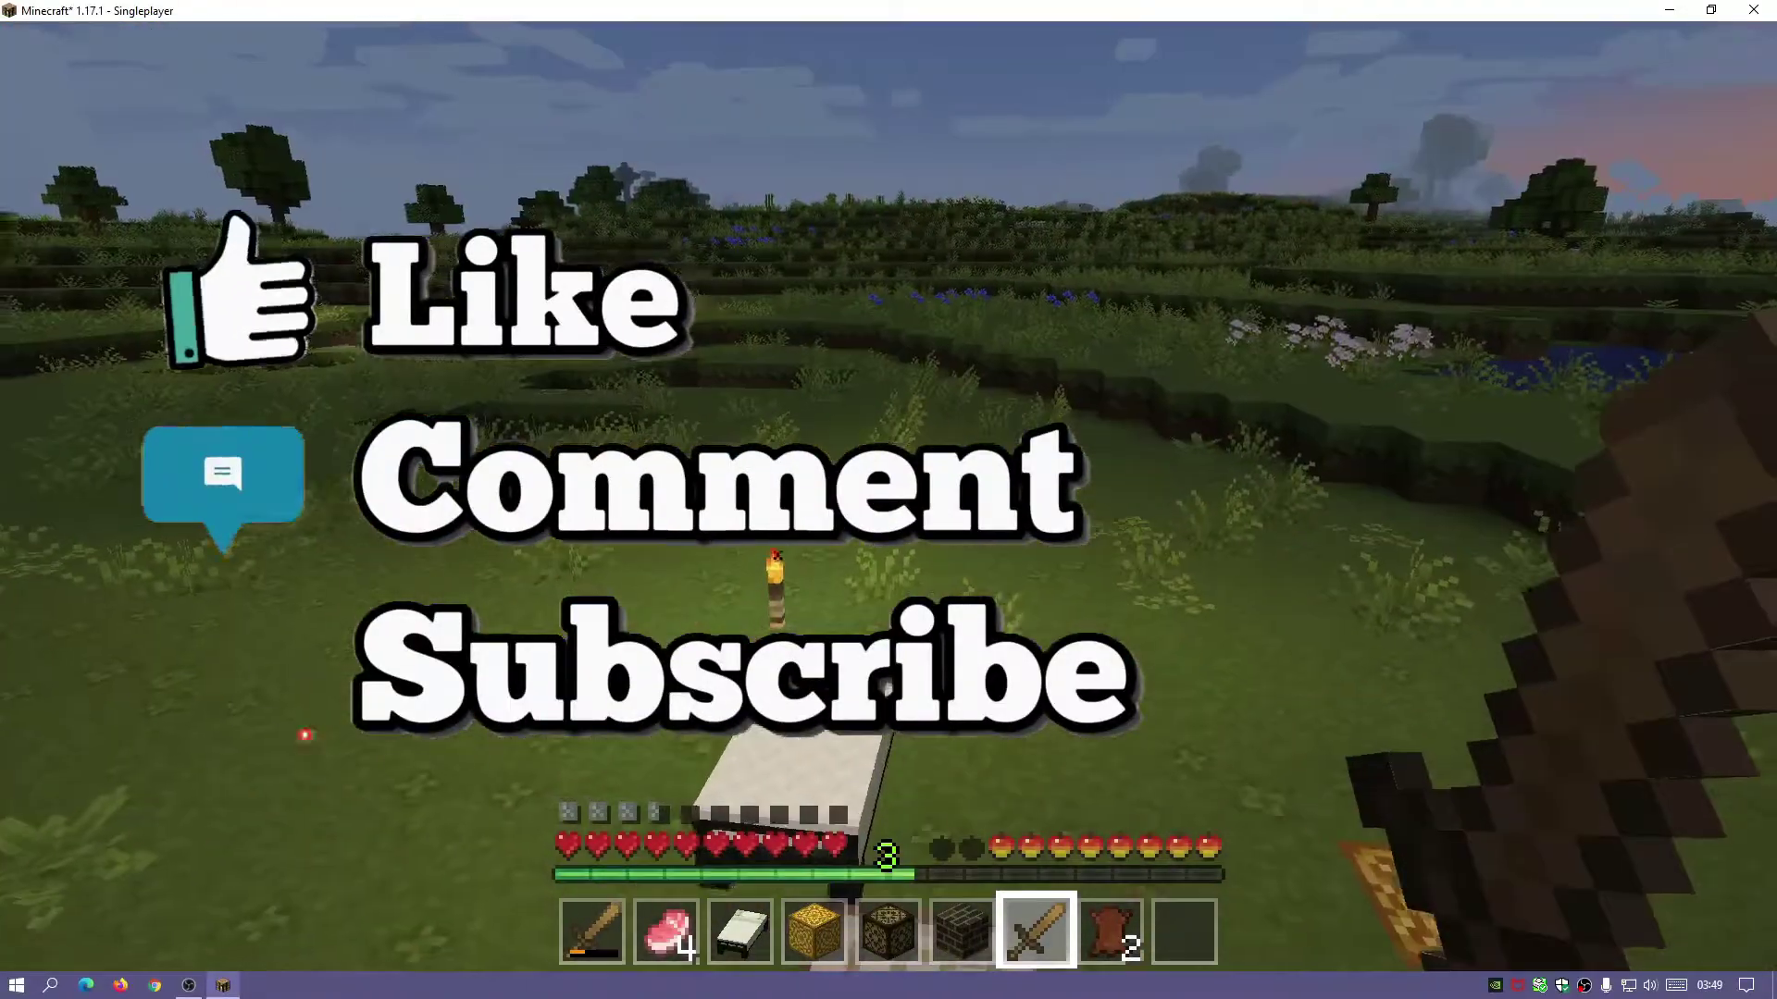
Walk up to the white bed beside the torch and sleep in it to skip the night.
key("s")
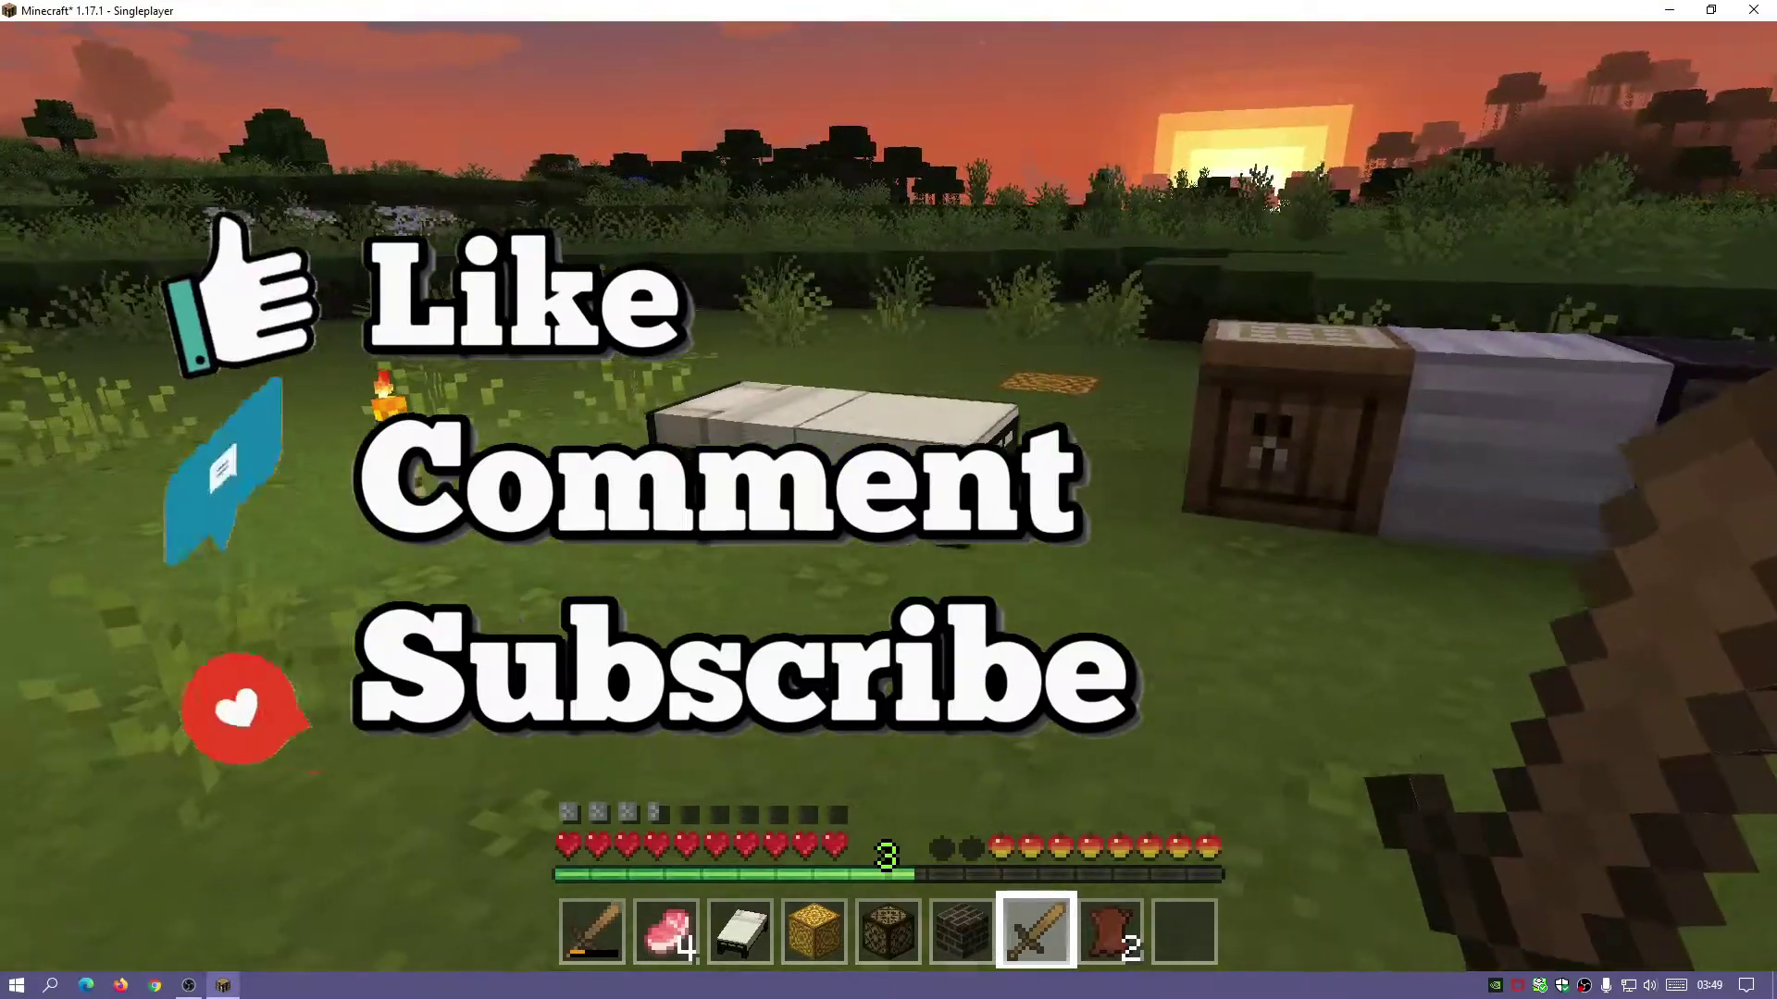
key("w")
right_click(888, 499)
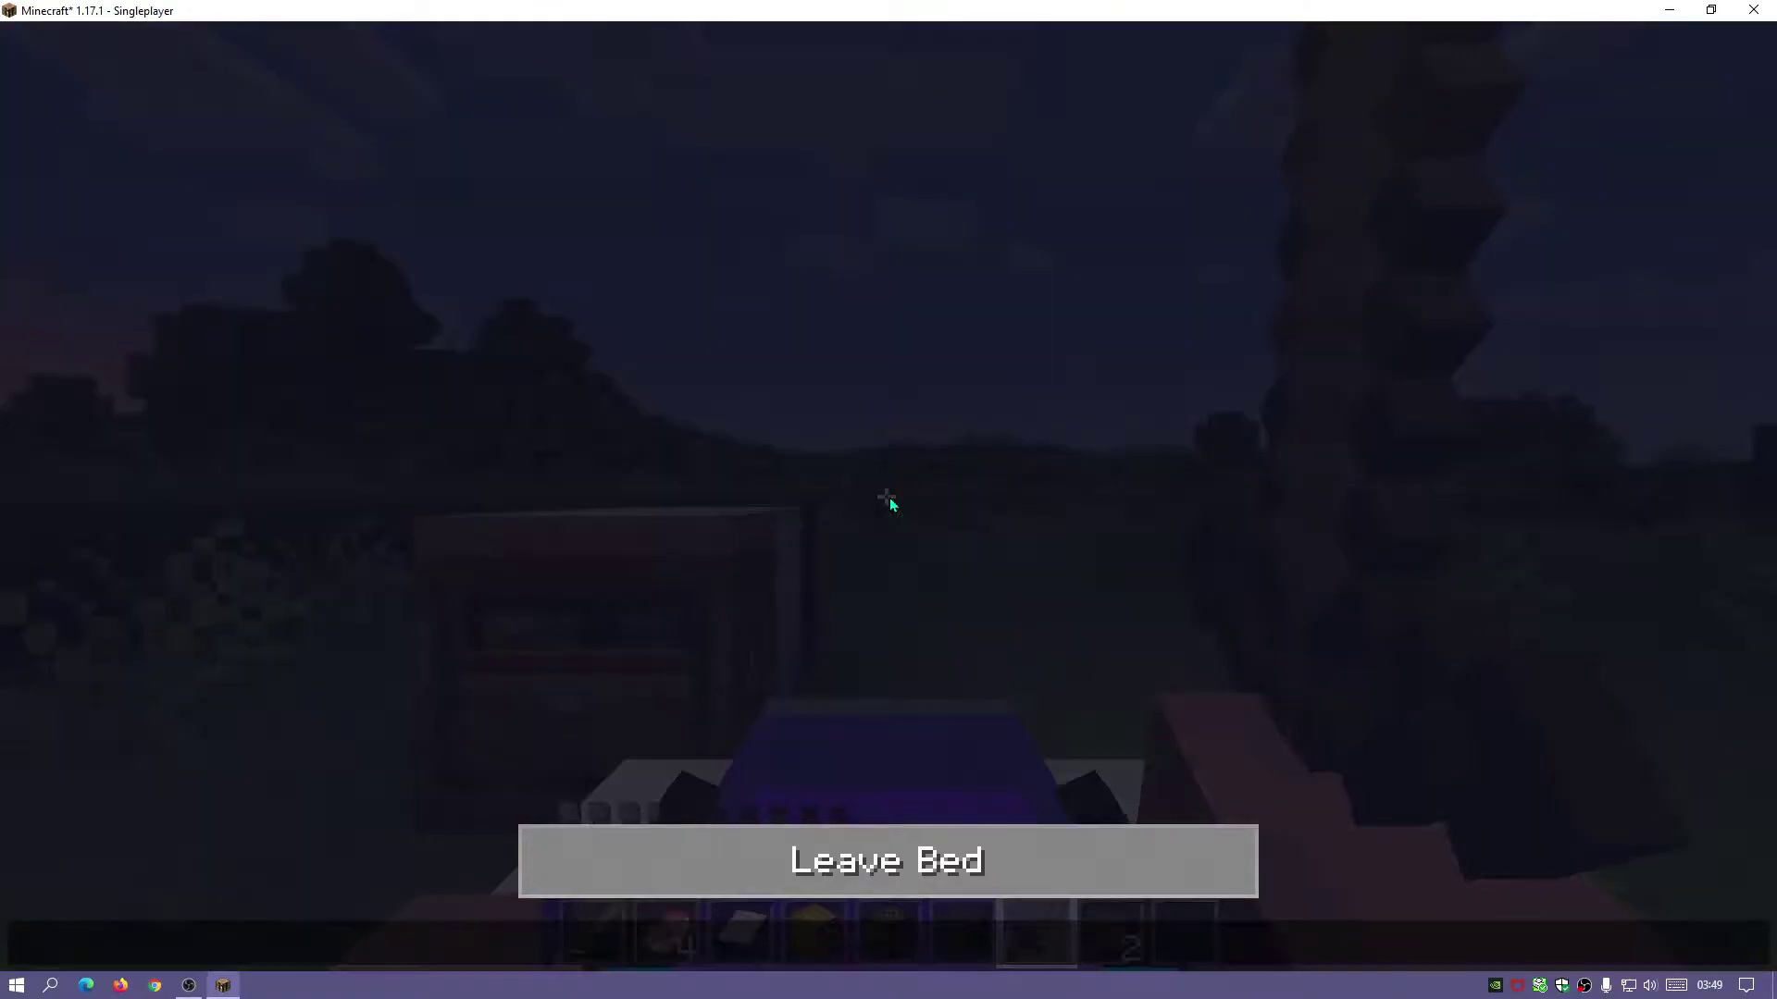
Insert the wooden sword into the tool belt through its radial menu, and extract it back into the hotbar.
key("r")
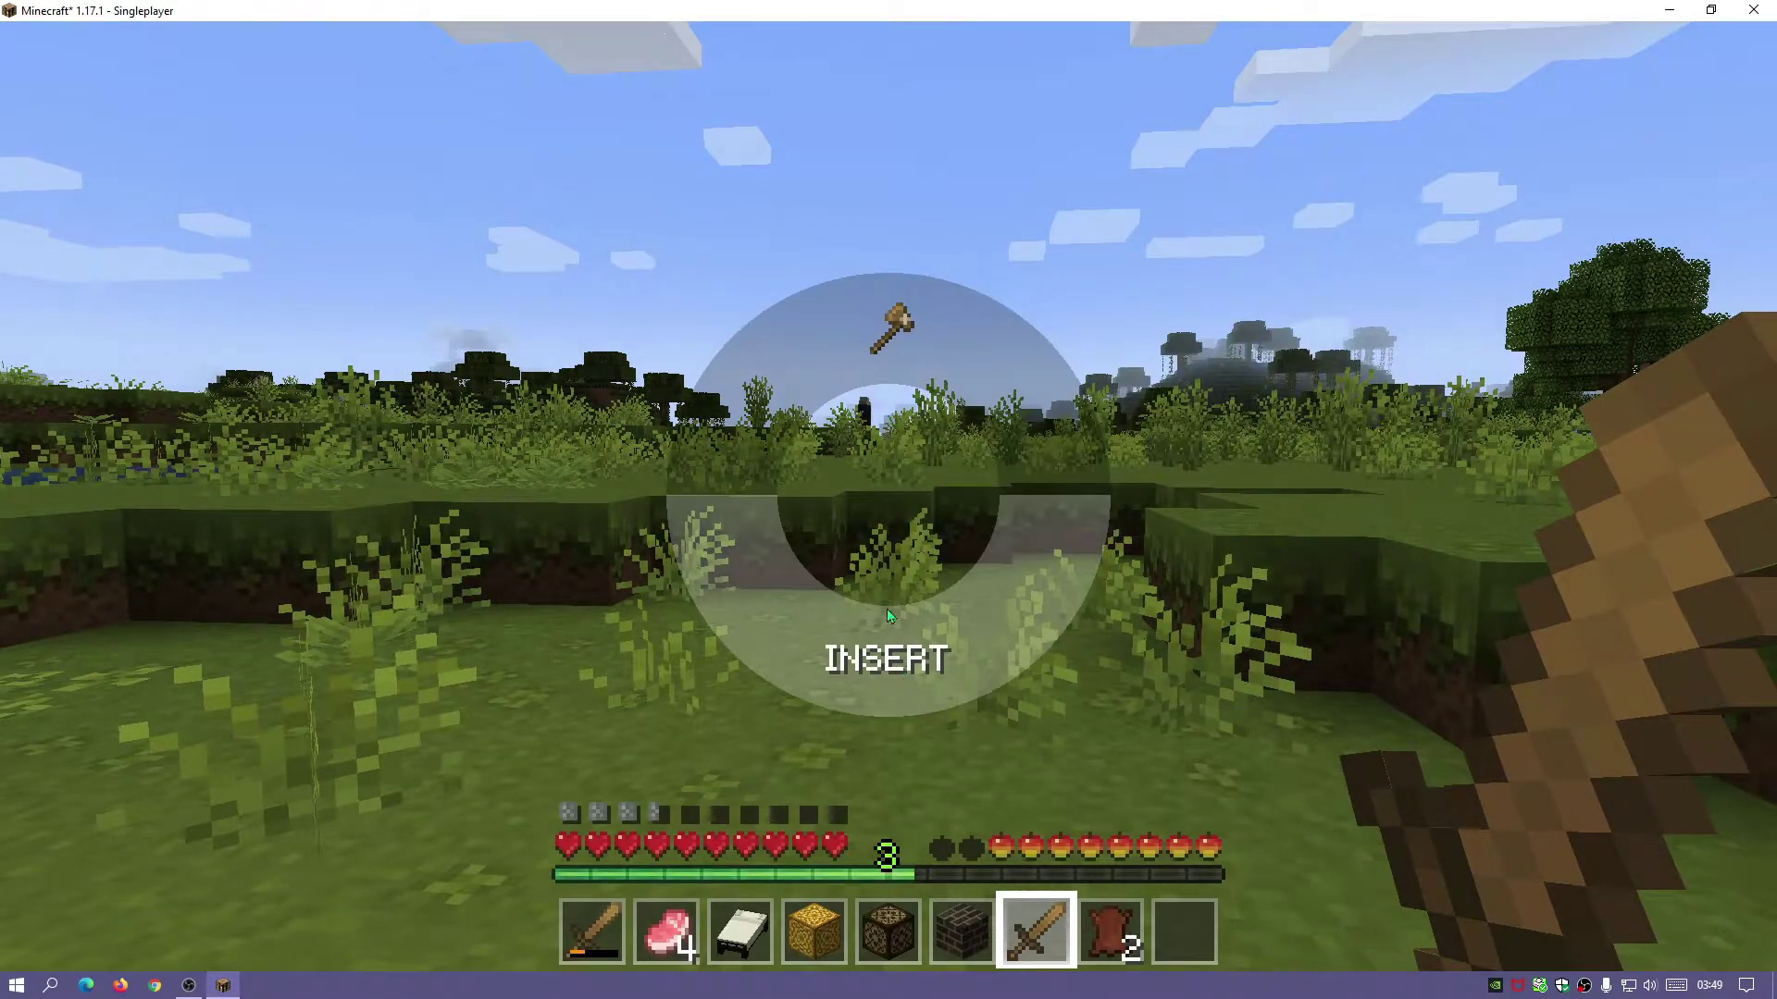
left_click(891, 655)
key("r")
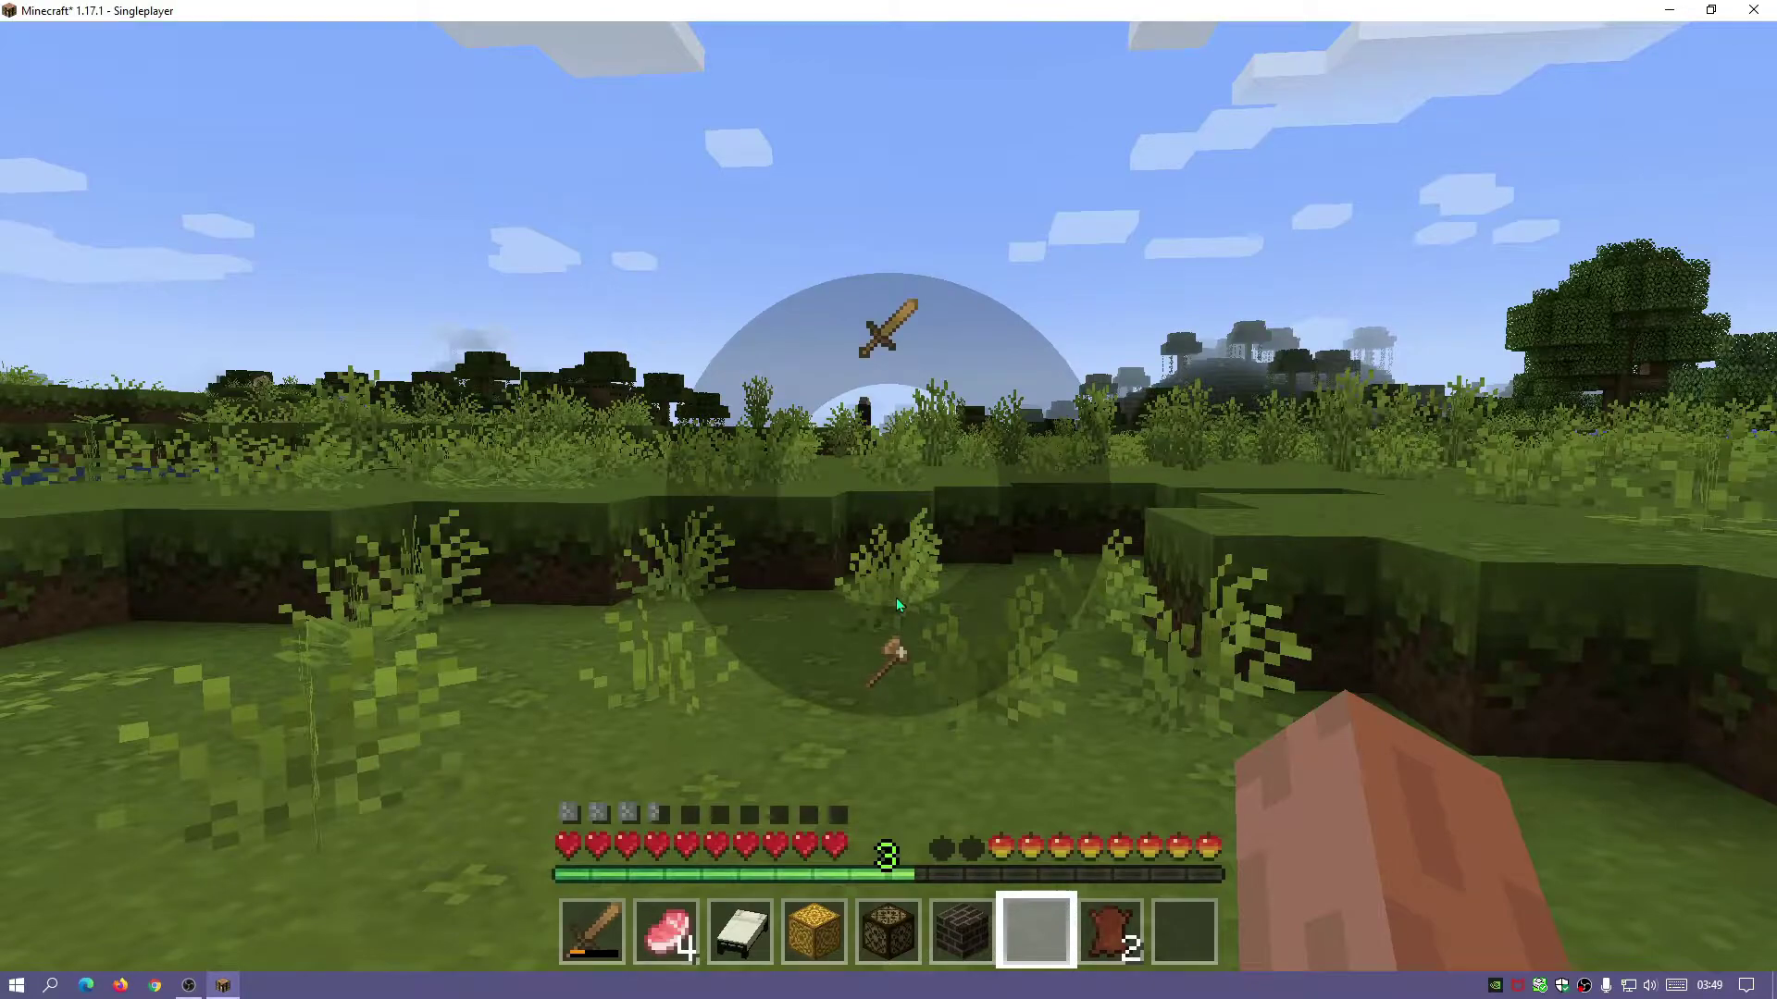
left_click(890, 348)
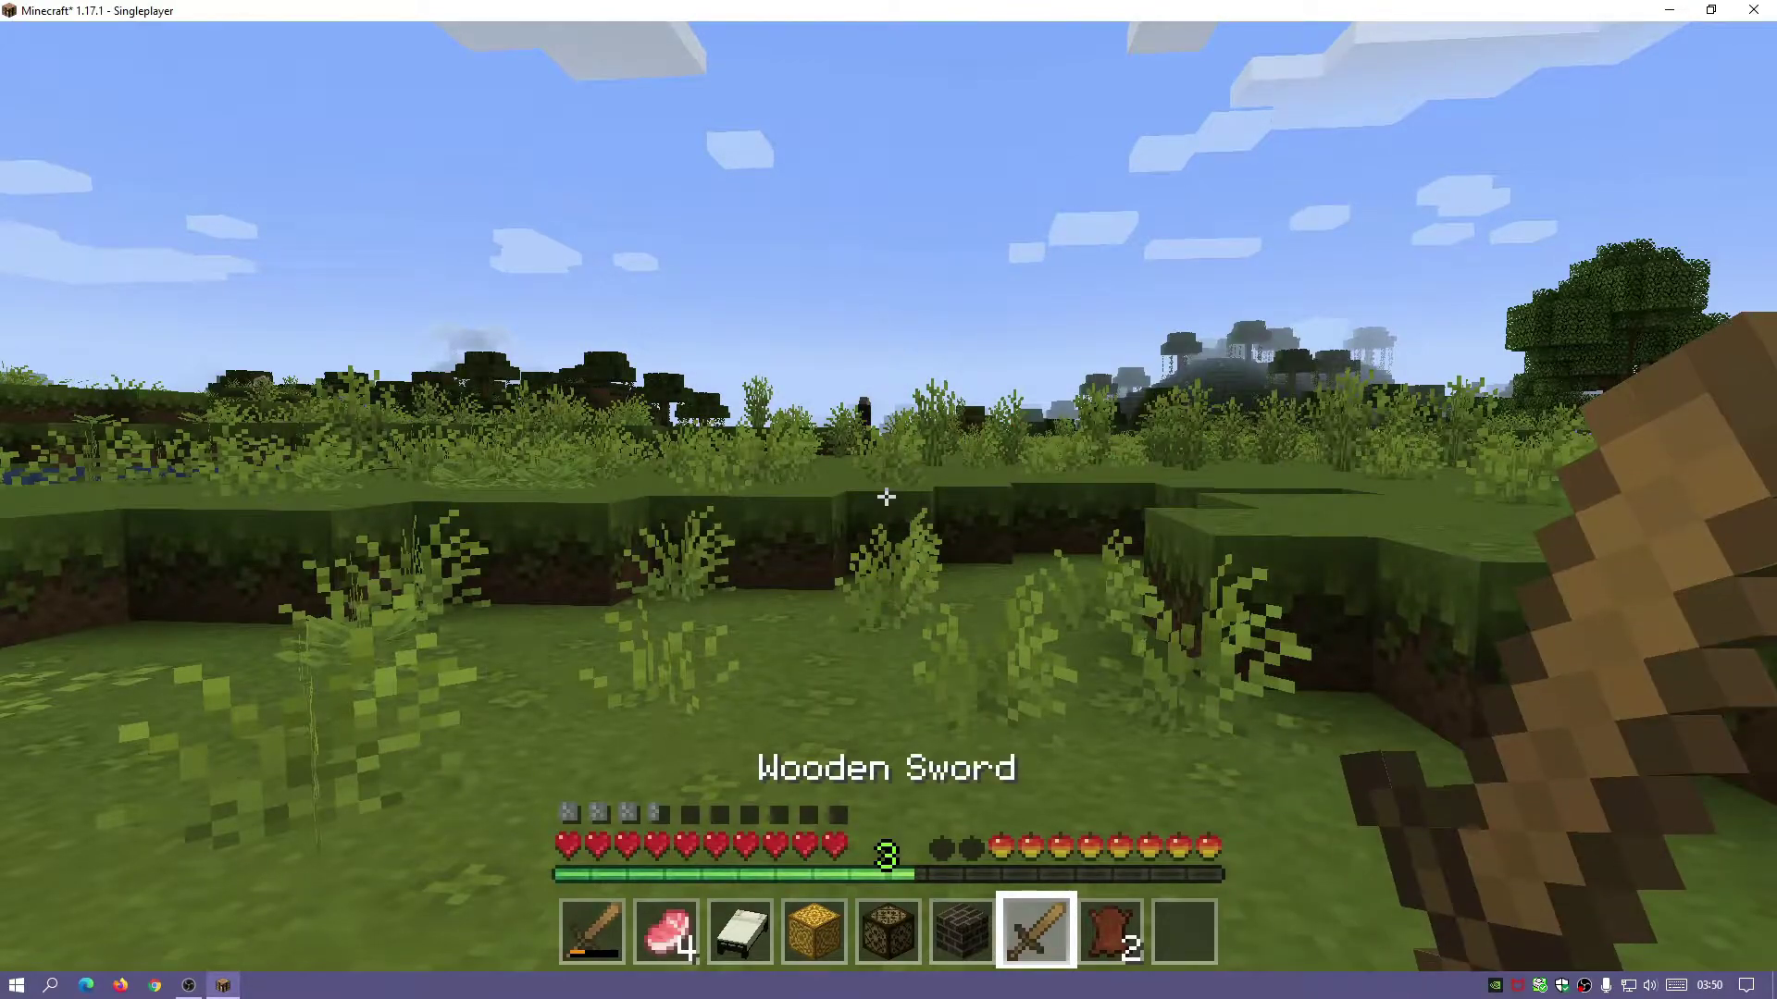
Inspect the tool belt's storage slots from the hotbar, and re-equip the belt in its belt slot.
key("e")
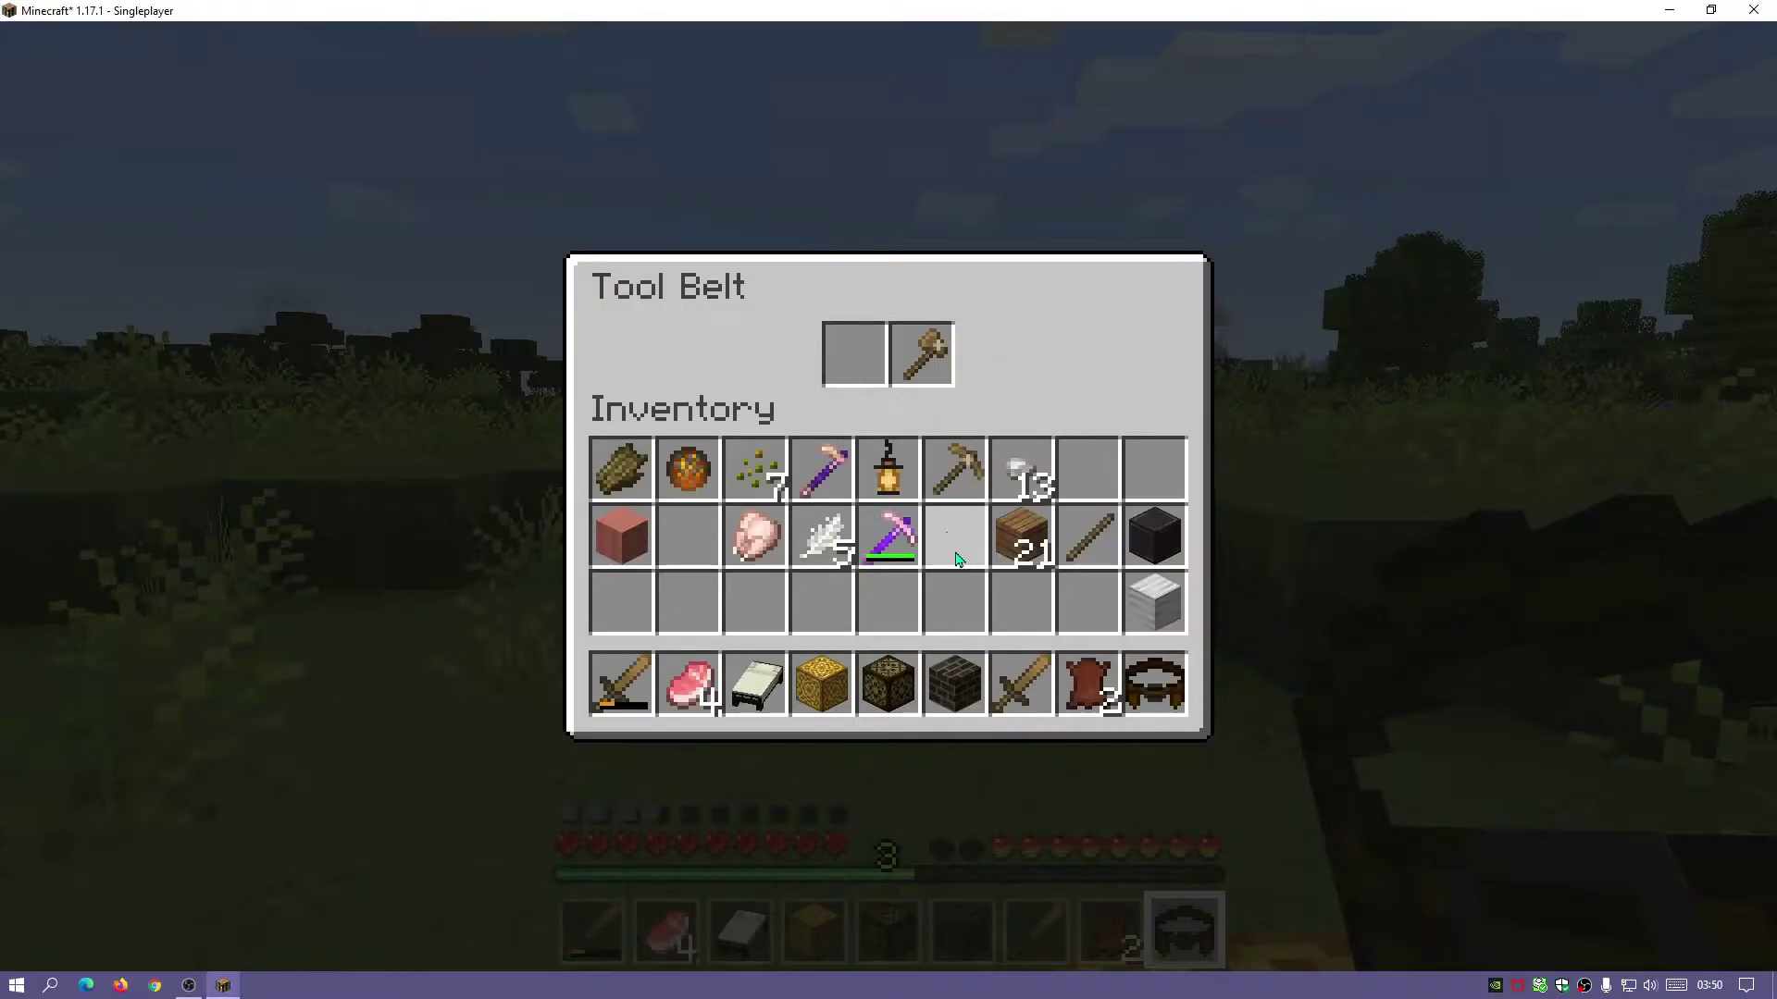
key("e")
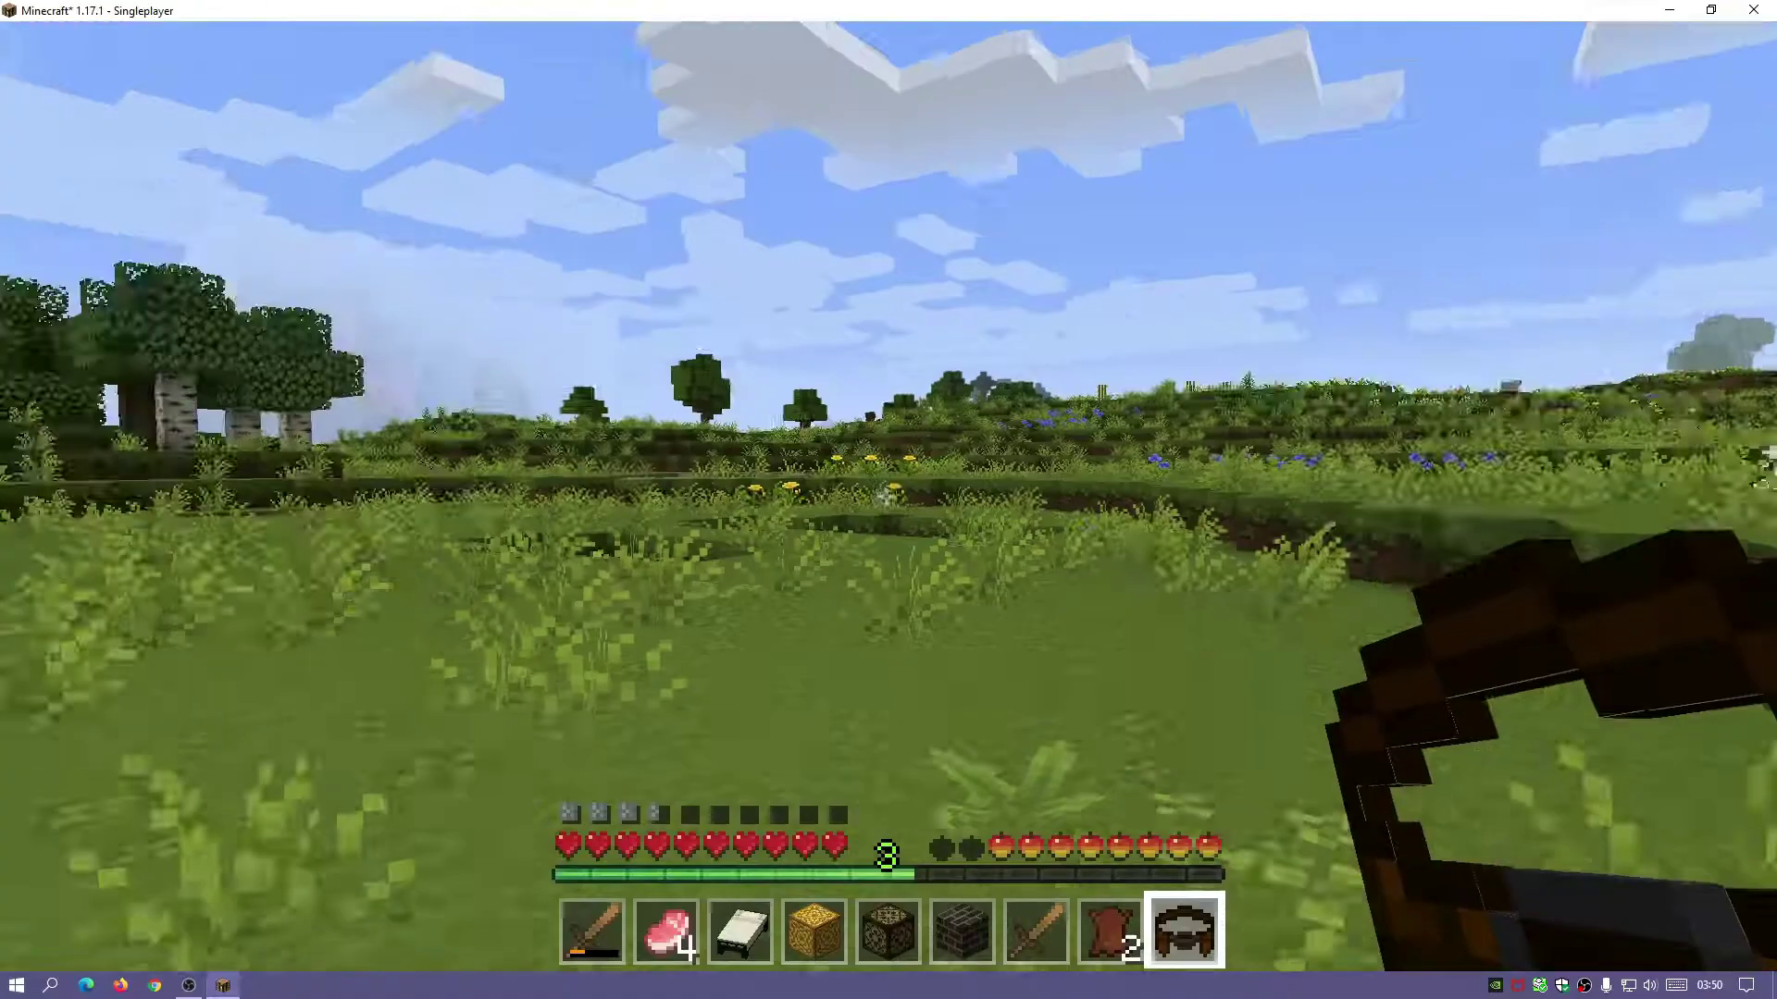
key("e")
left_click(1137, 743)
left_click(870, 375)
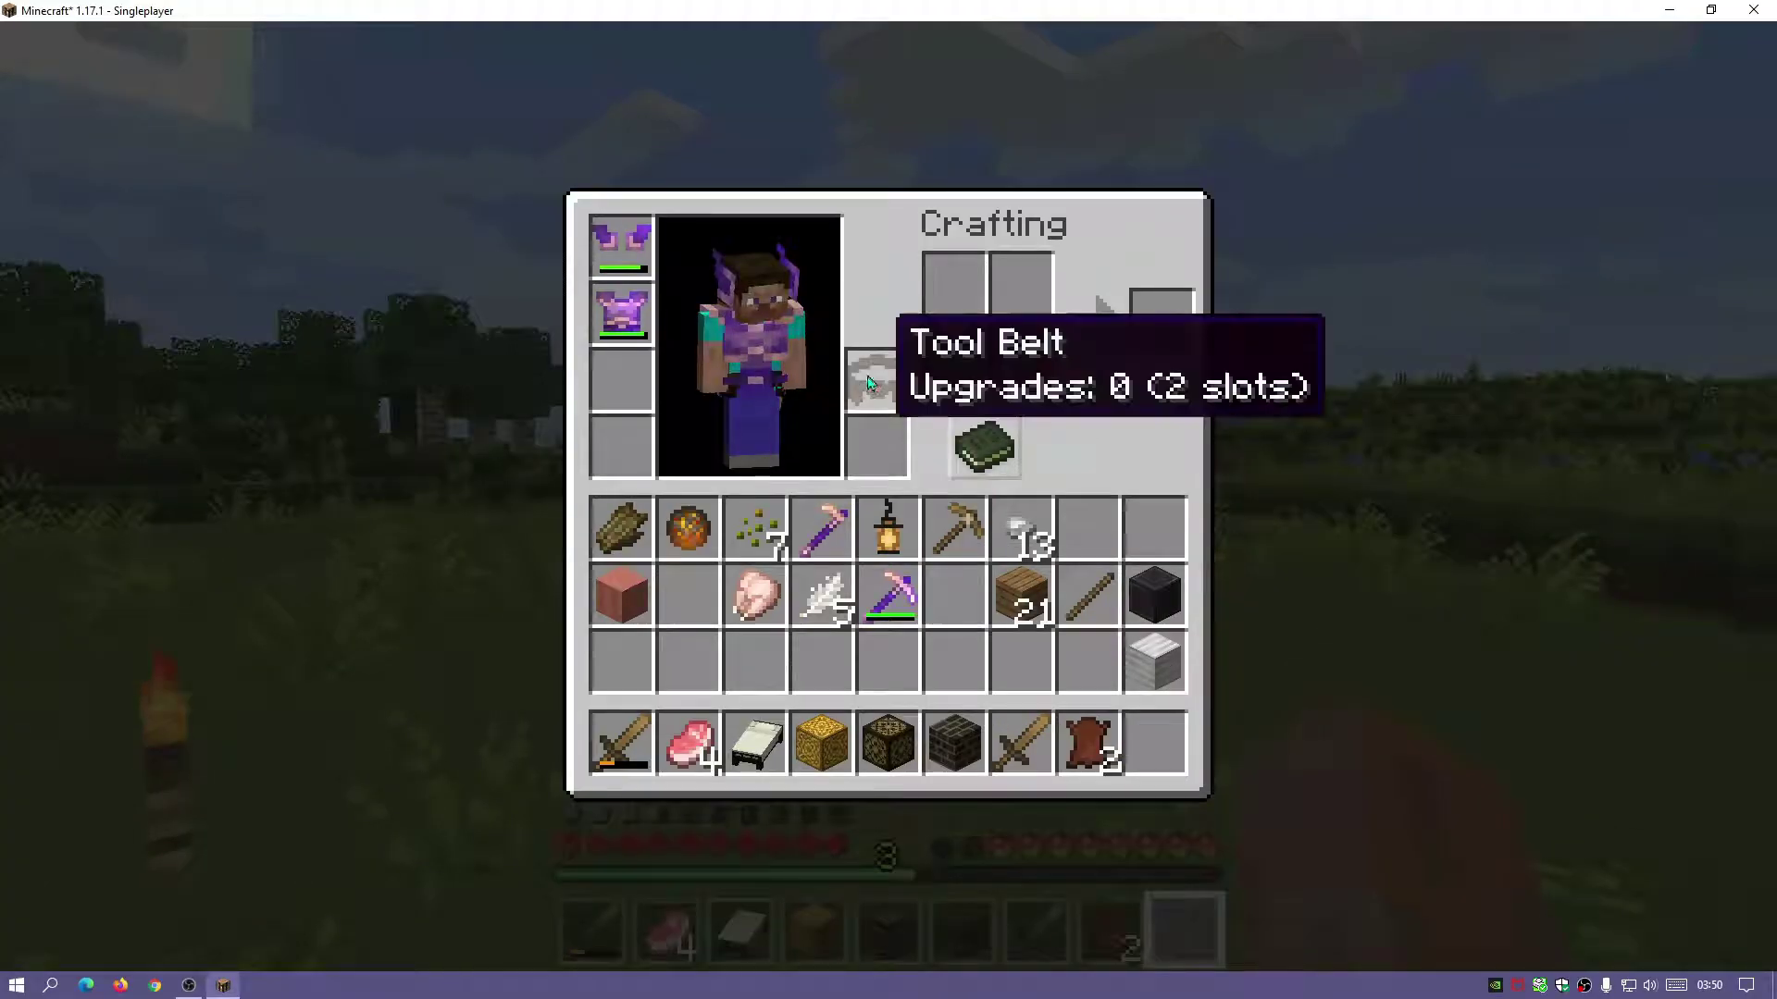
key("e")
key("r")
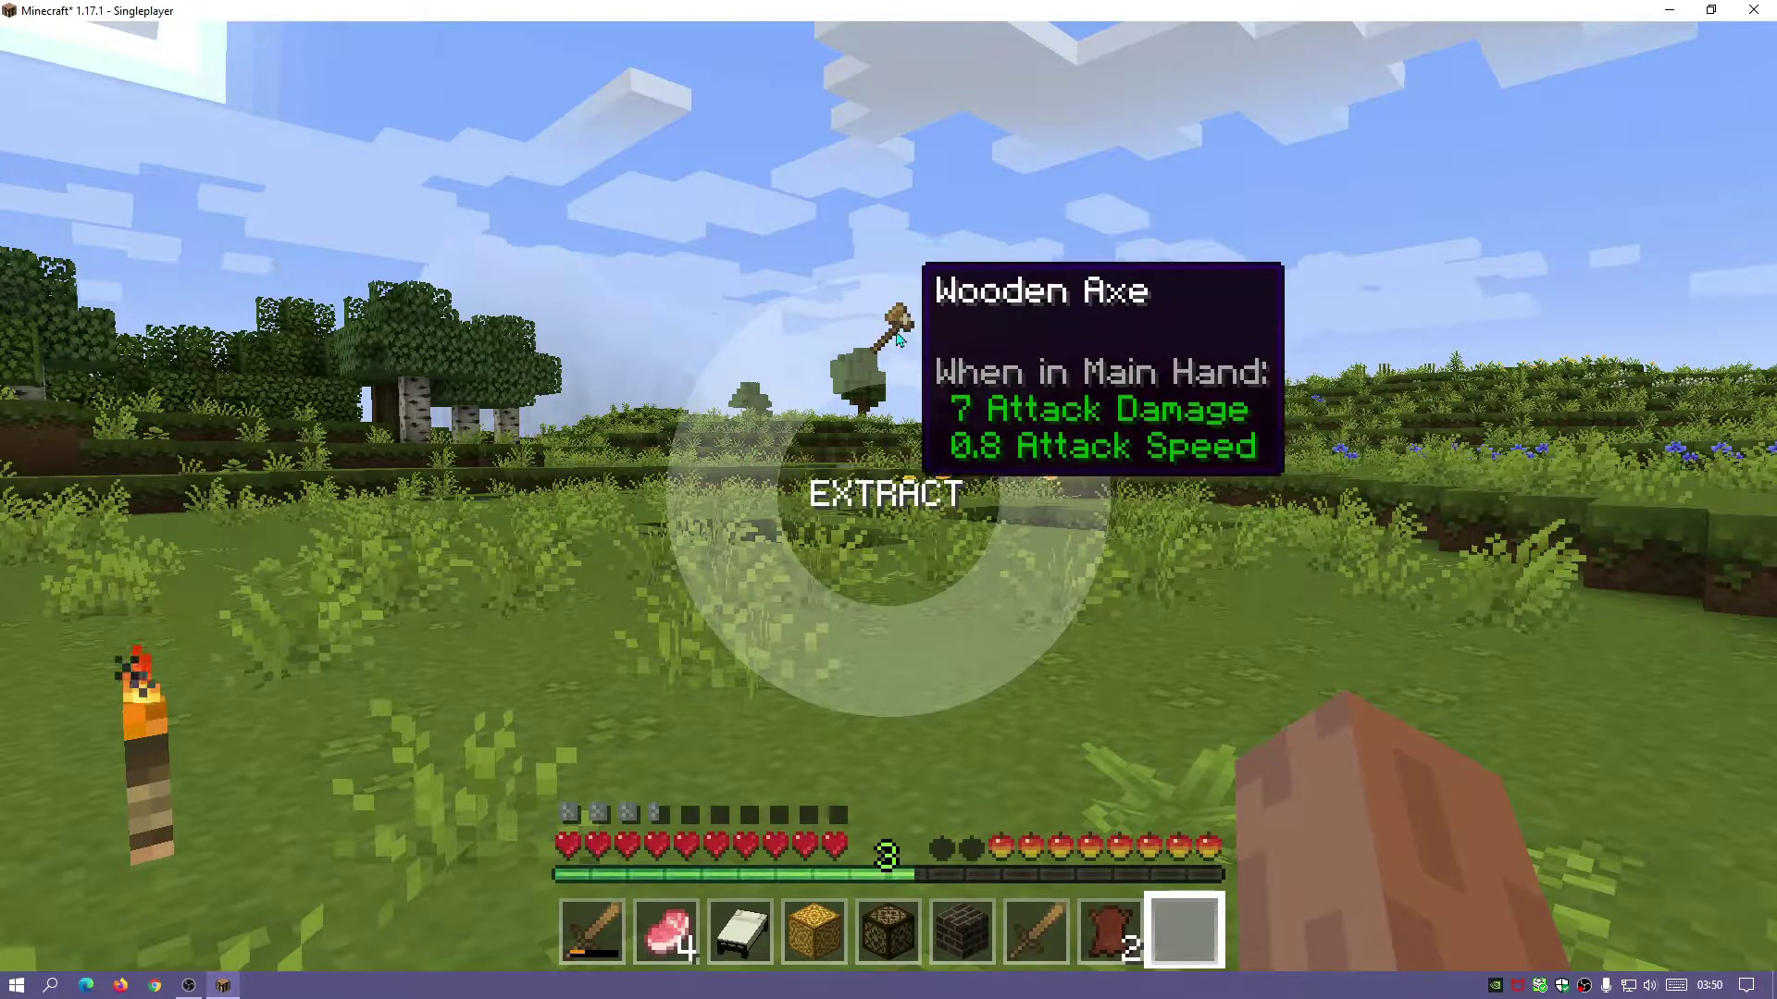
key("r")
key("w")
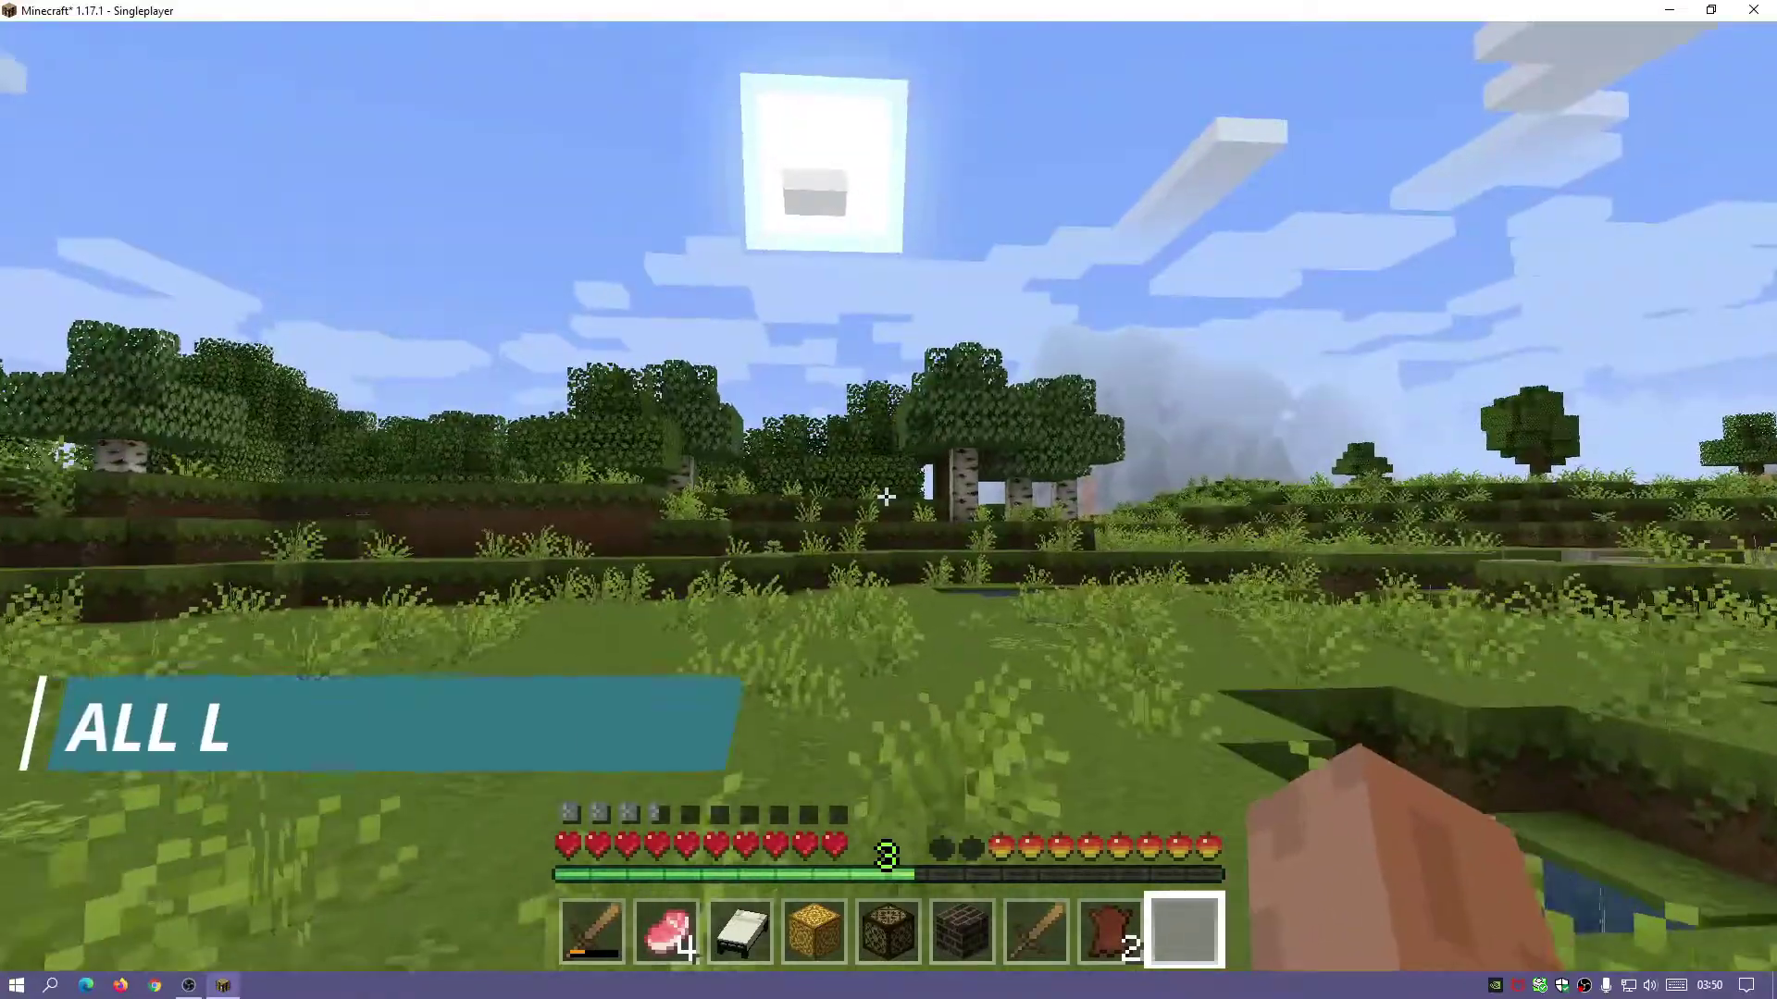
key("w")
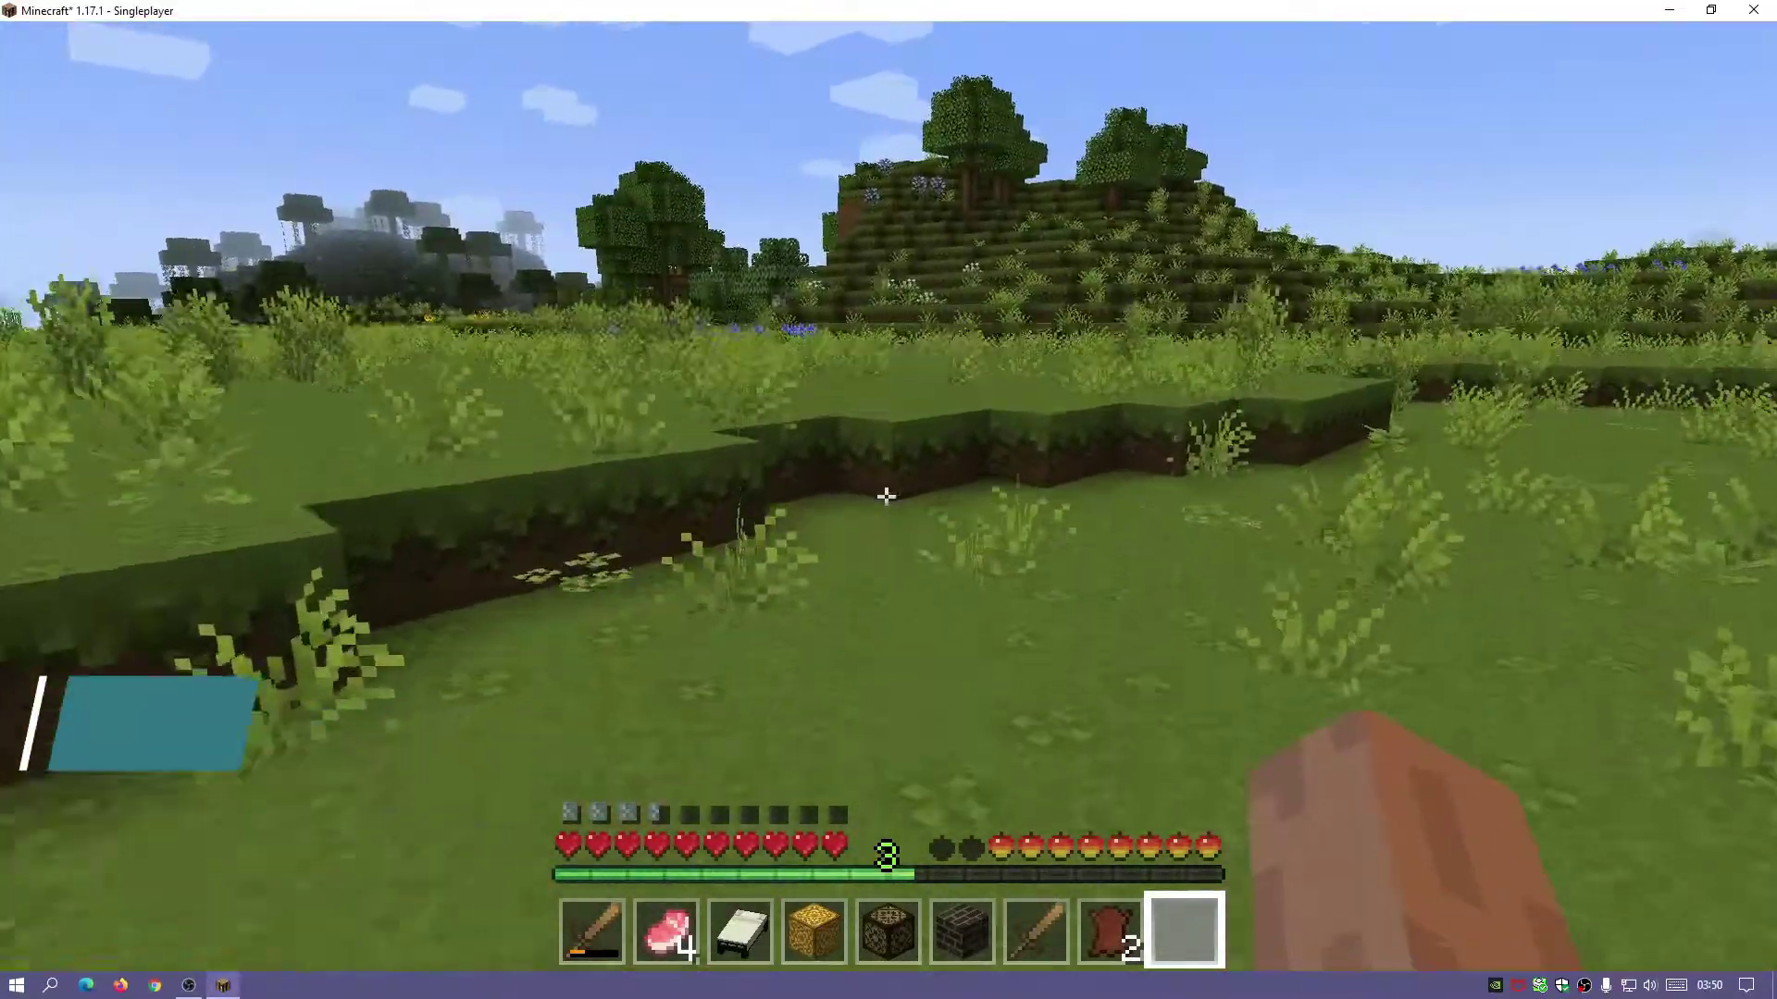
key("w")
key("space")
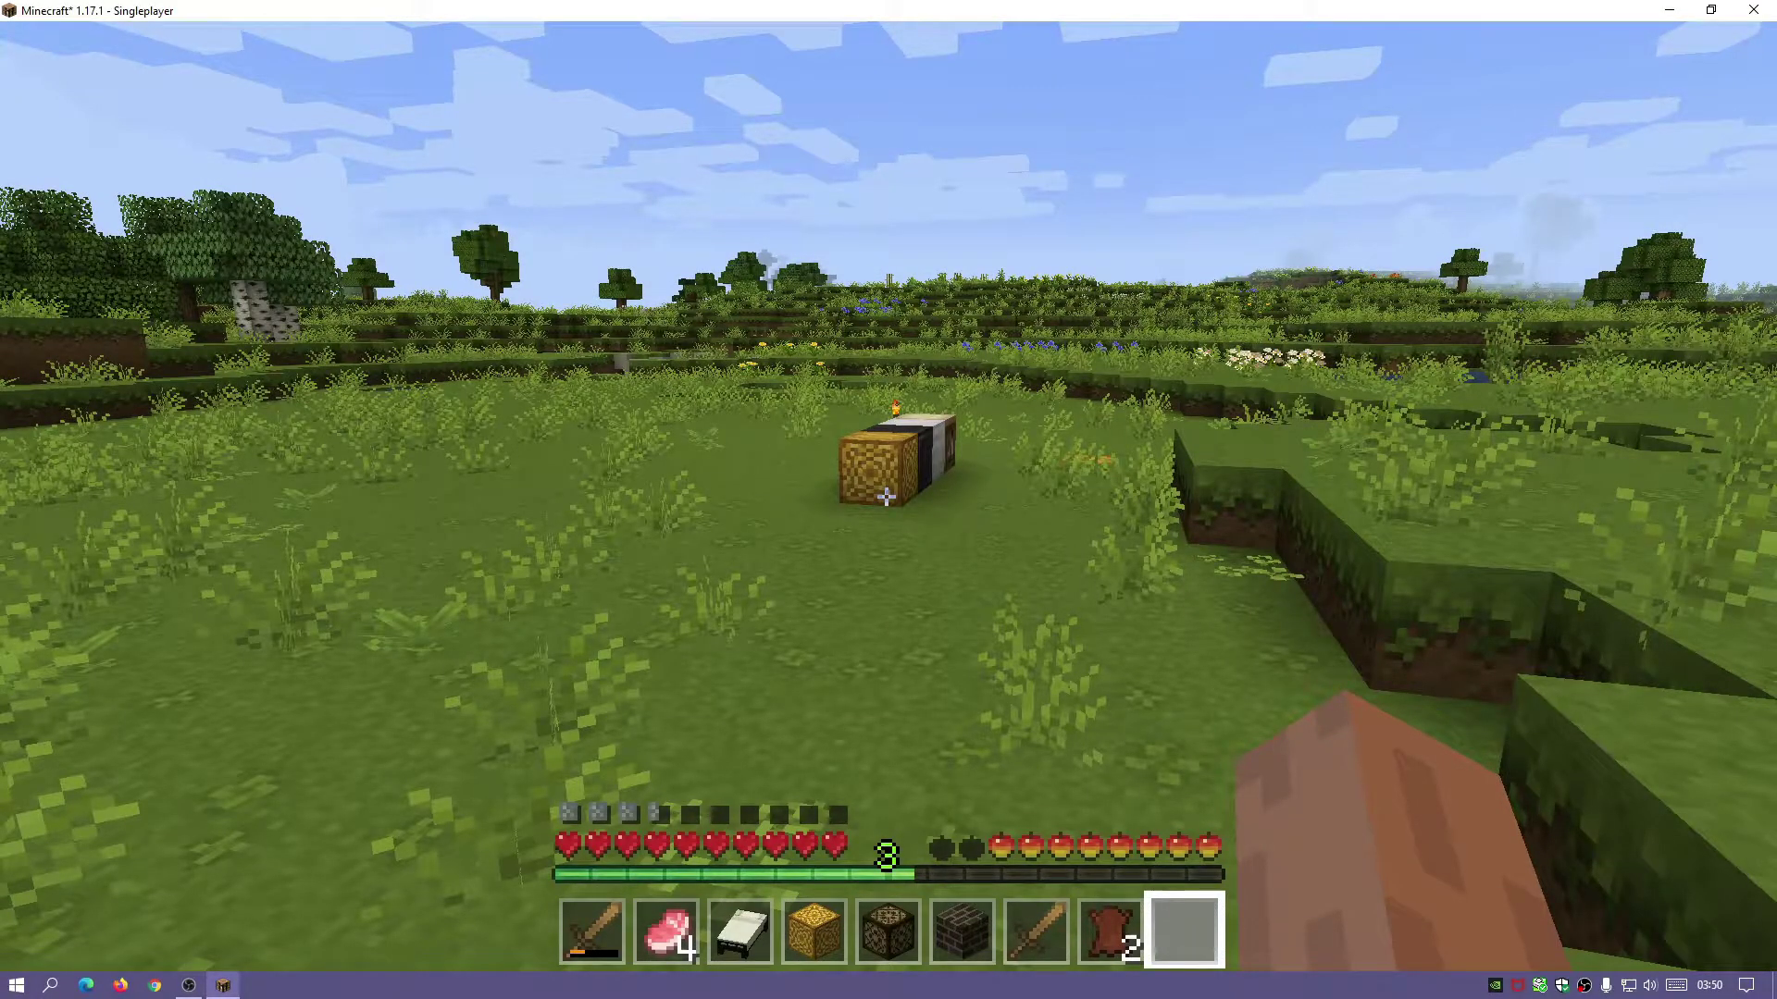
key("w")
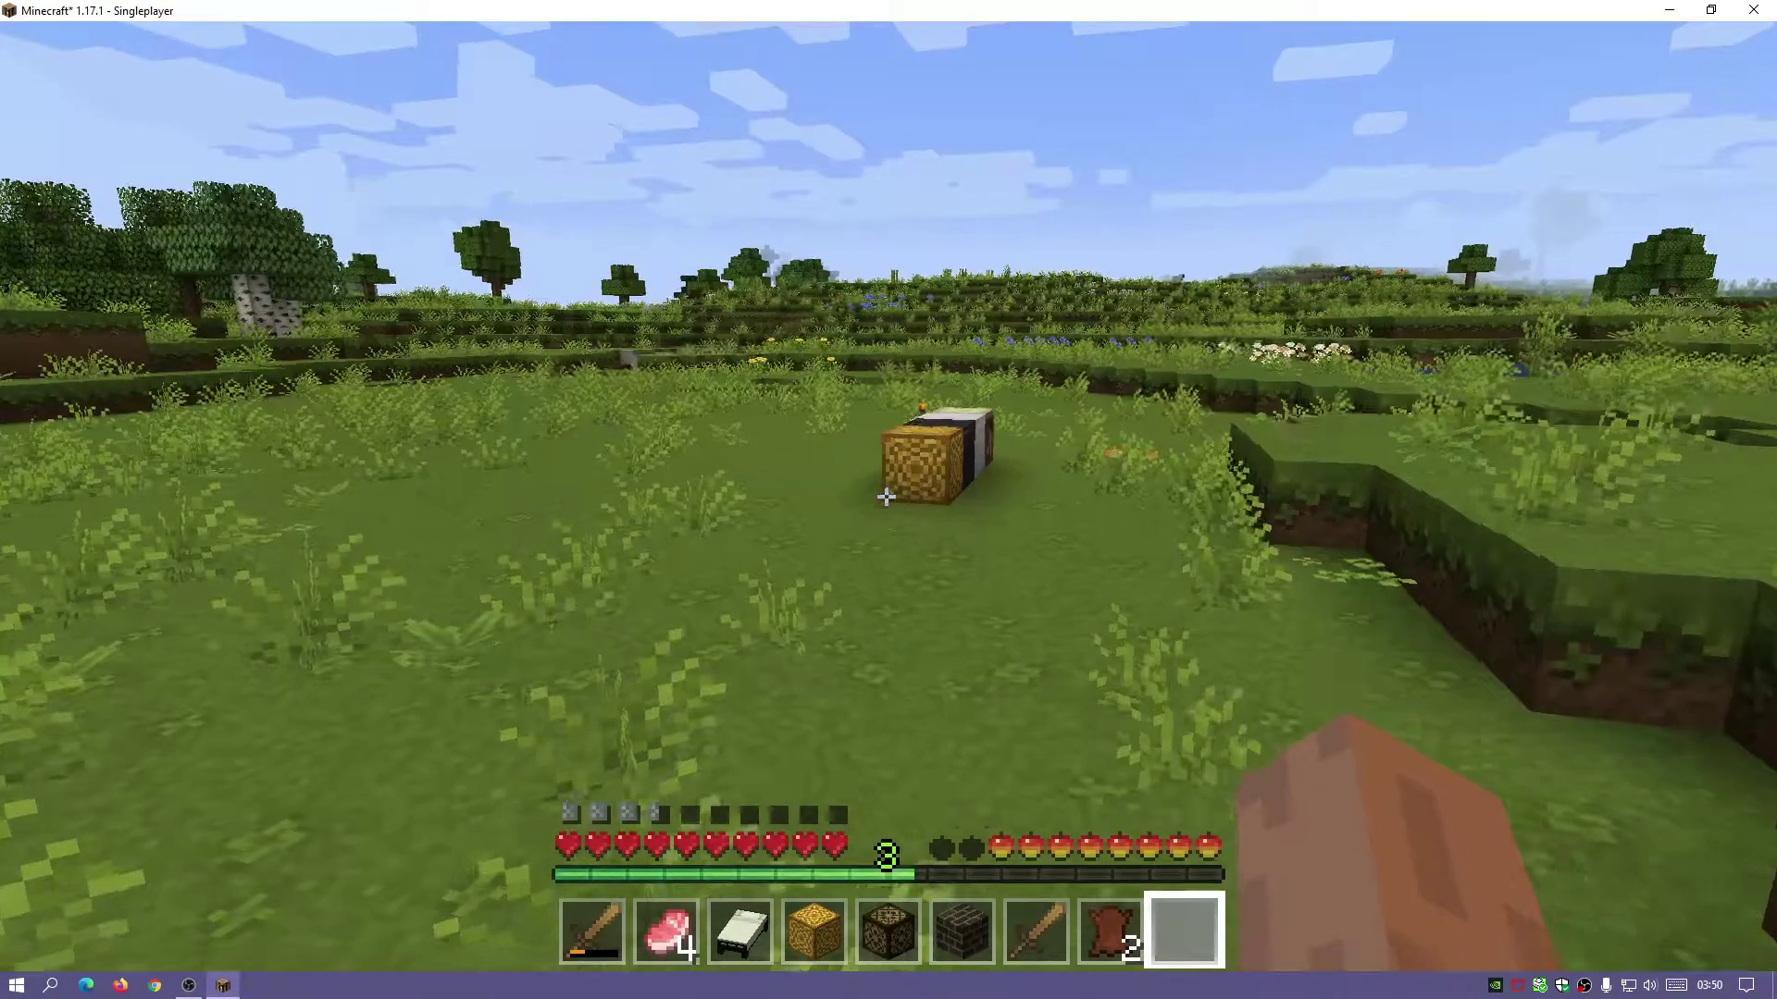
key("w")
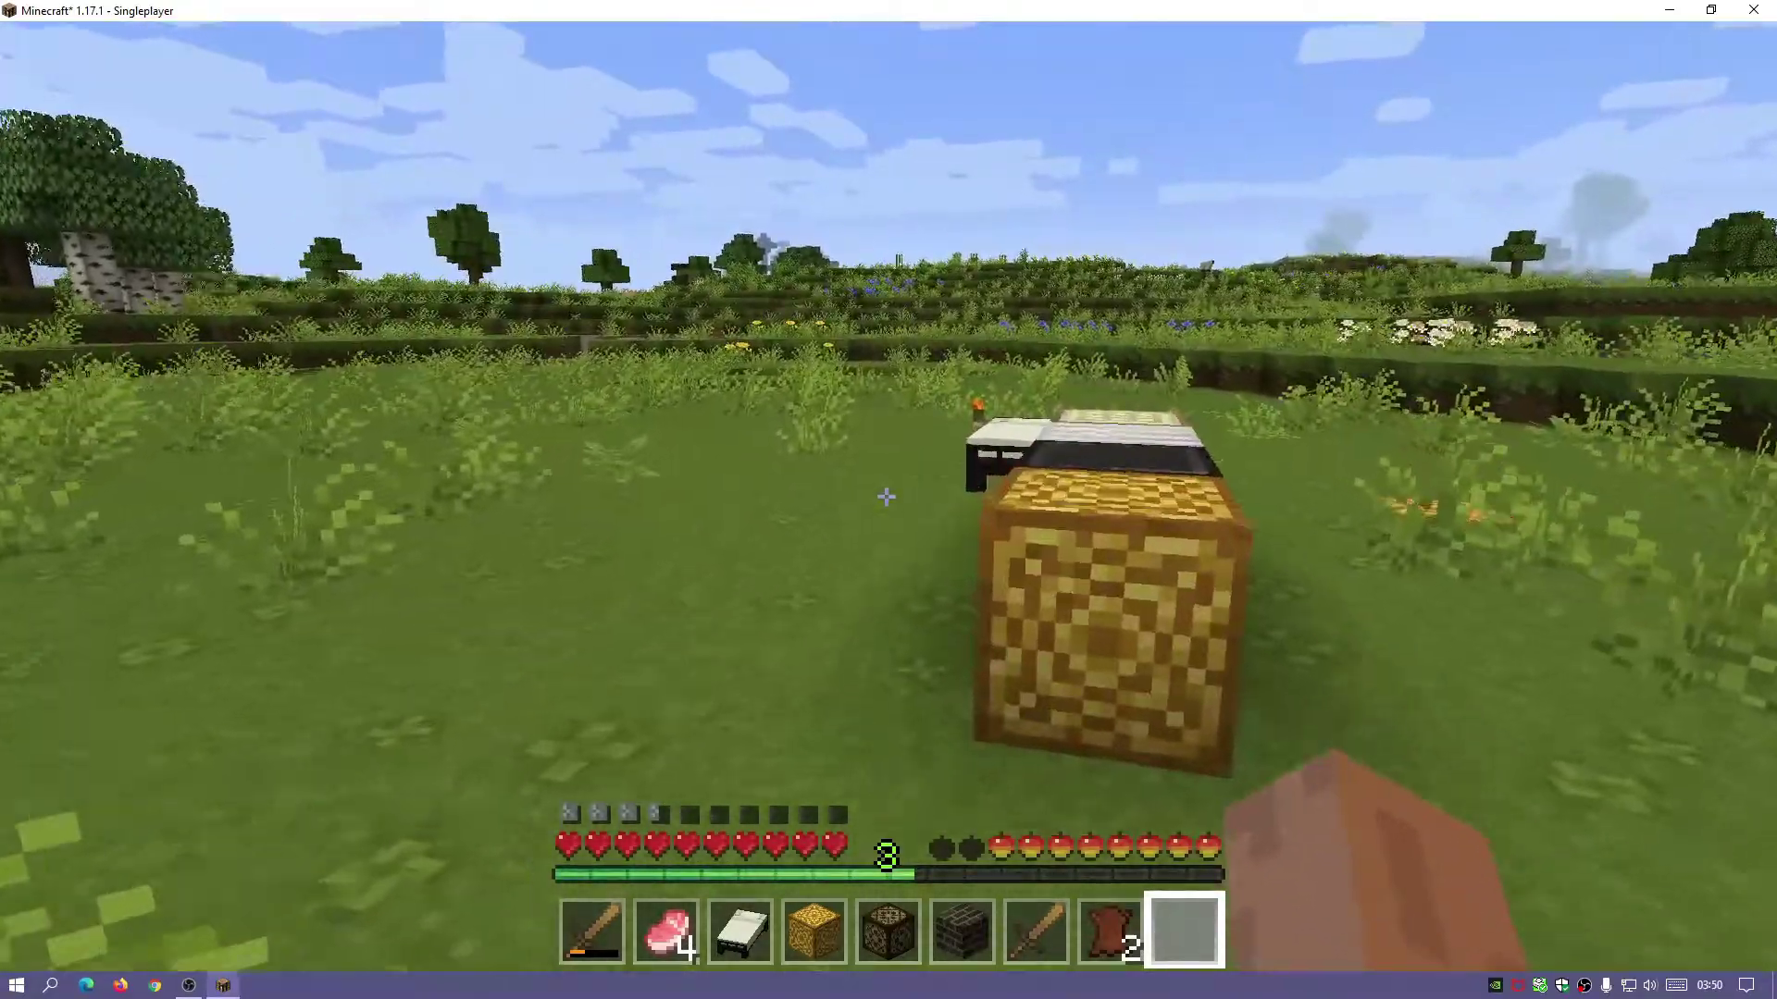
Save the singleplayer world and quit to the title screen.
key("Escape")
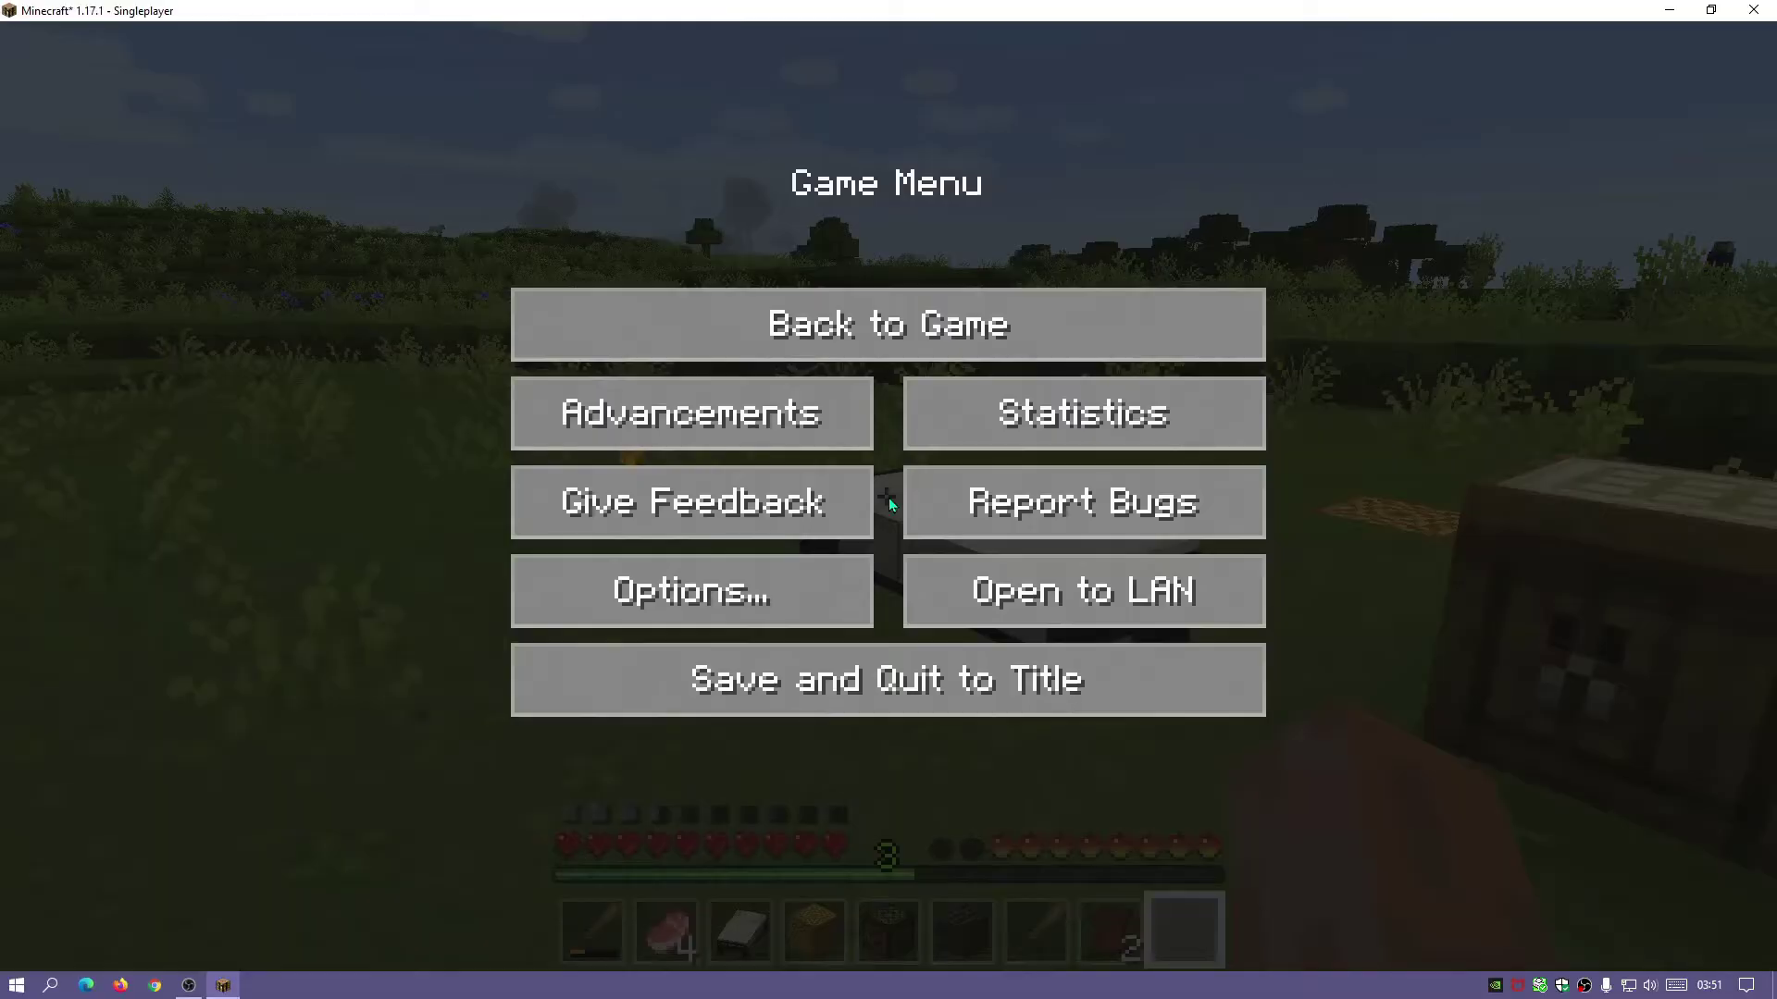
left_click(812, 682)
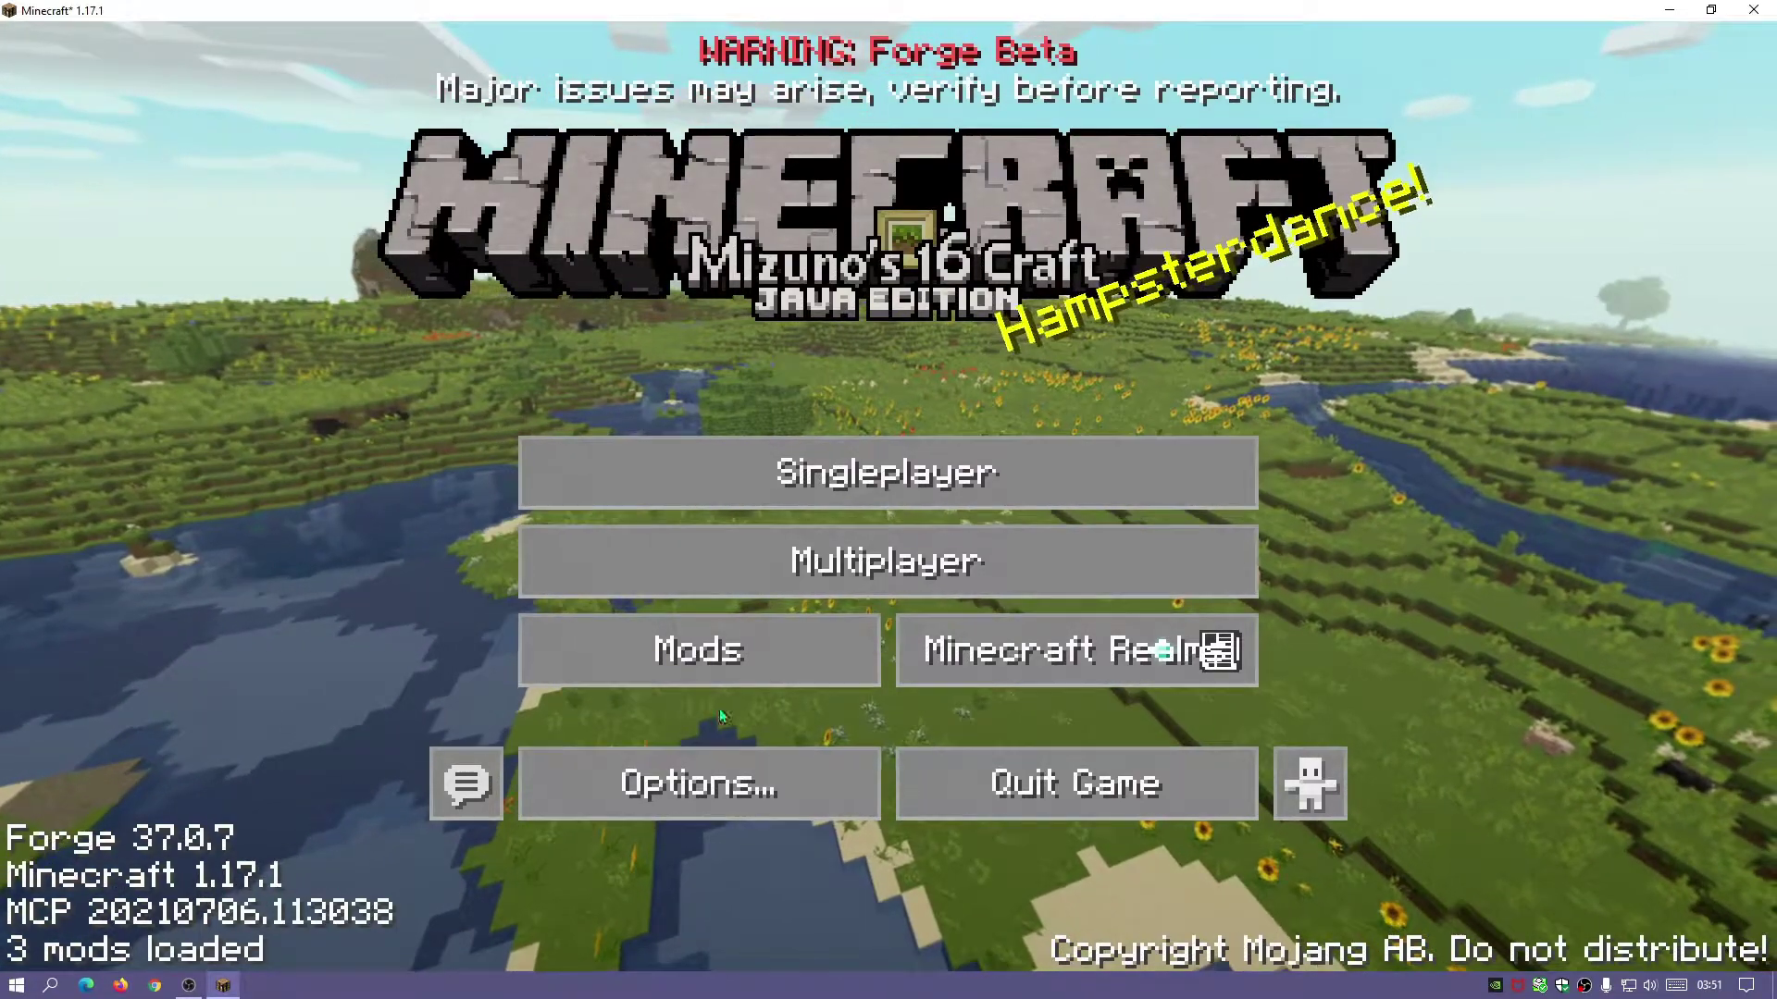
View the Tool Belt mod's details in the list of installed mods, and quit the game.
left_click(703, 665)
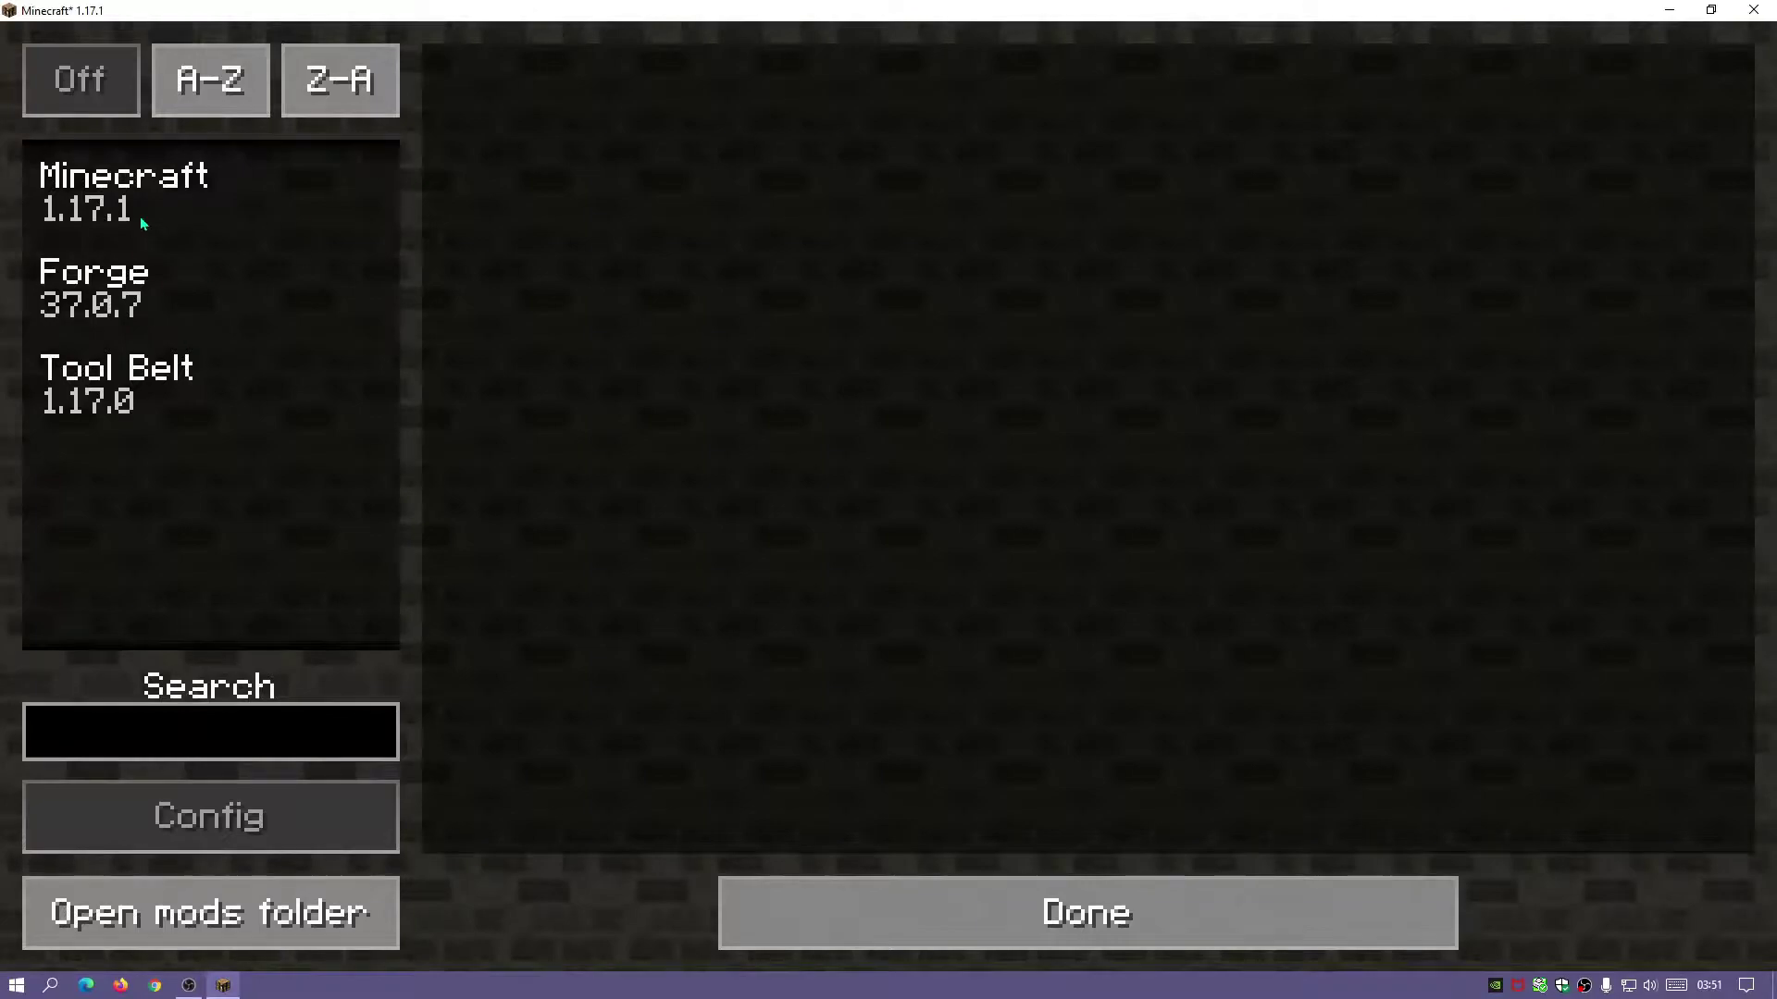
left_click(110, 383)
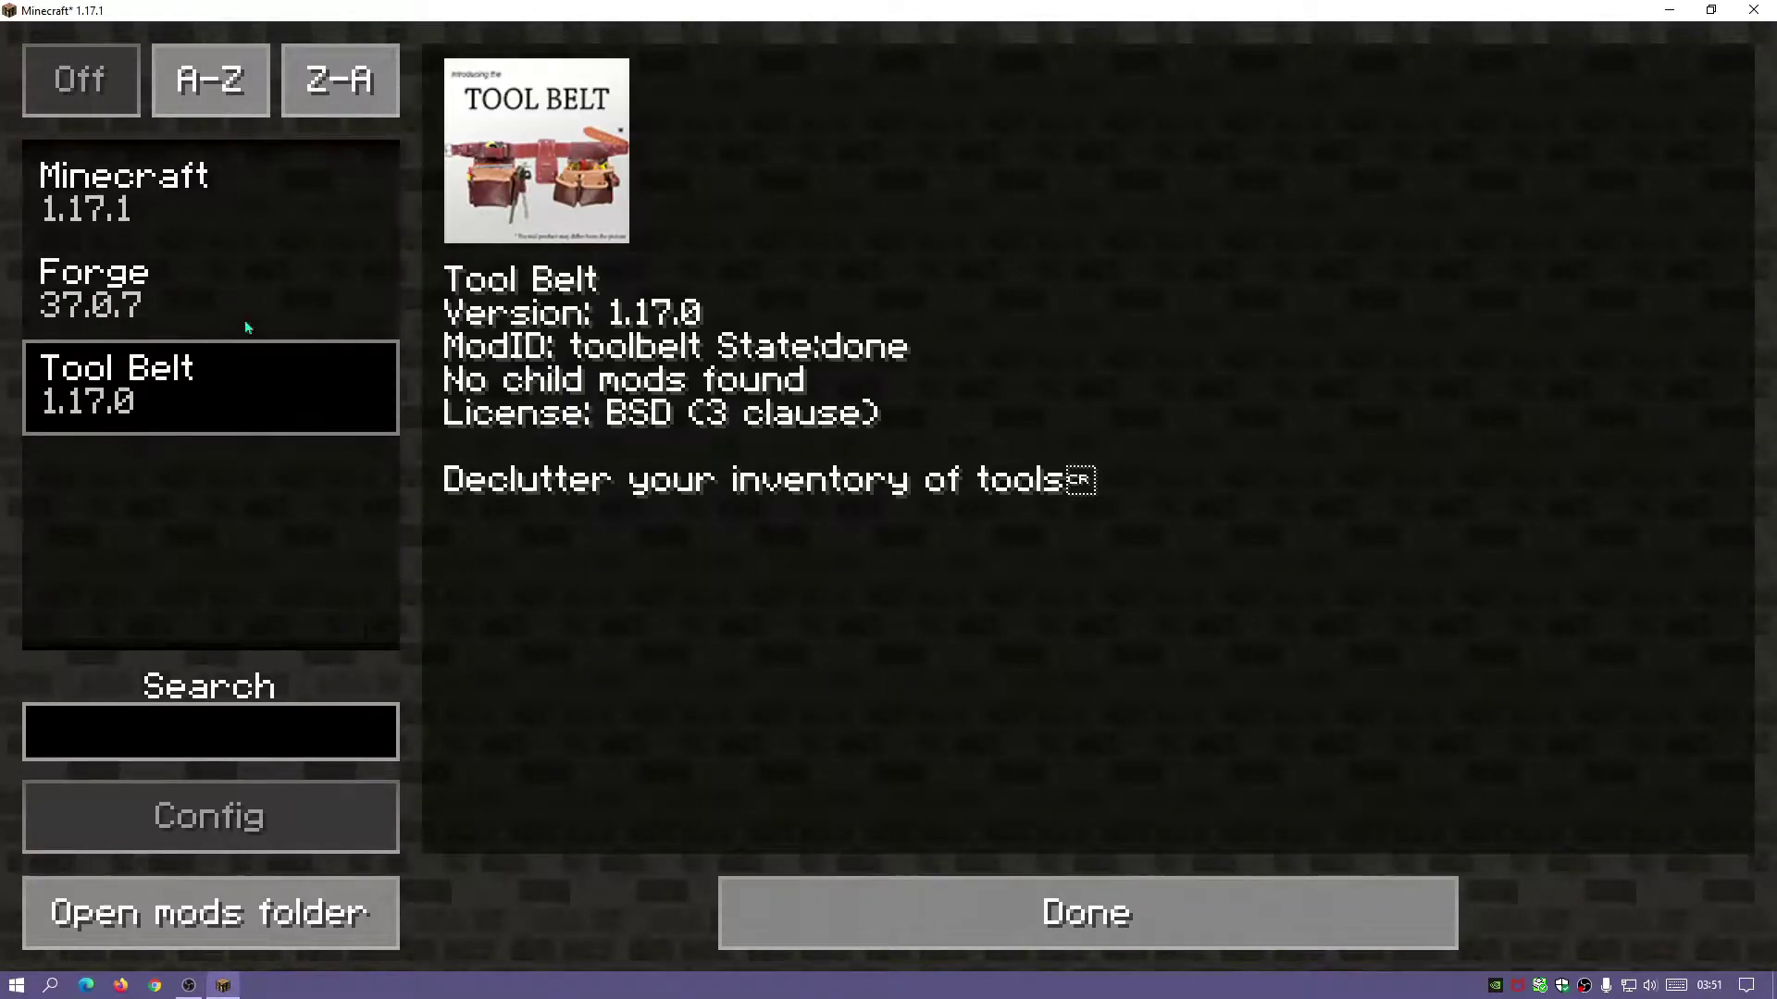
left_click(985, 946)
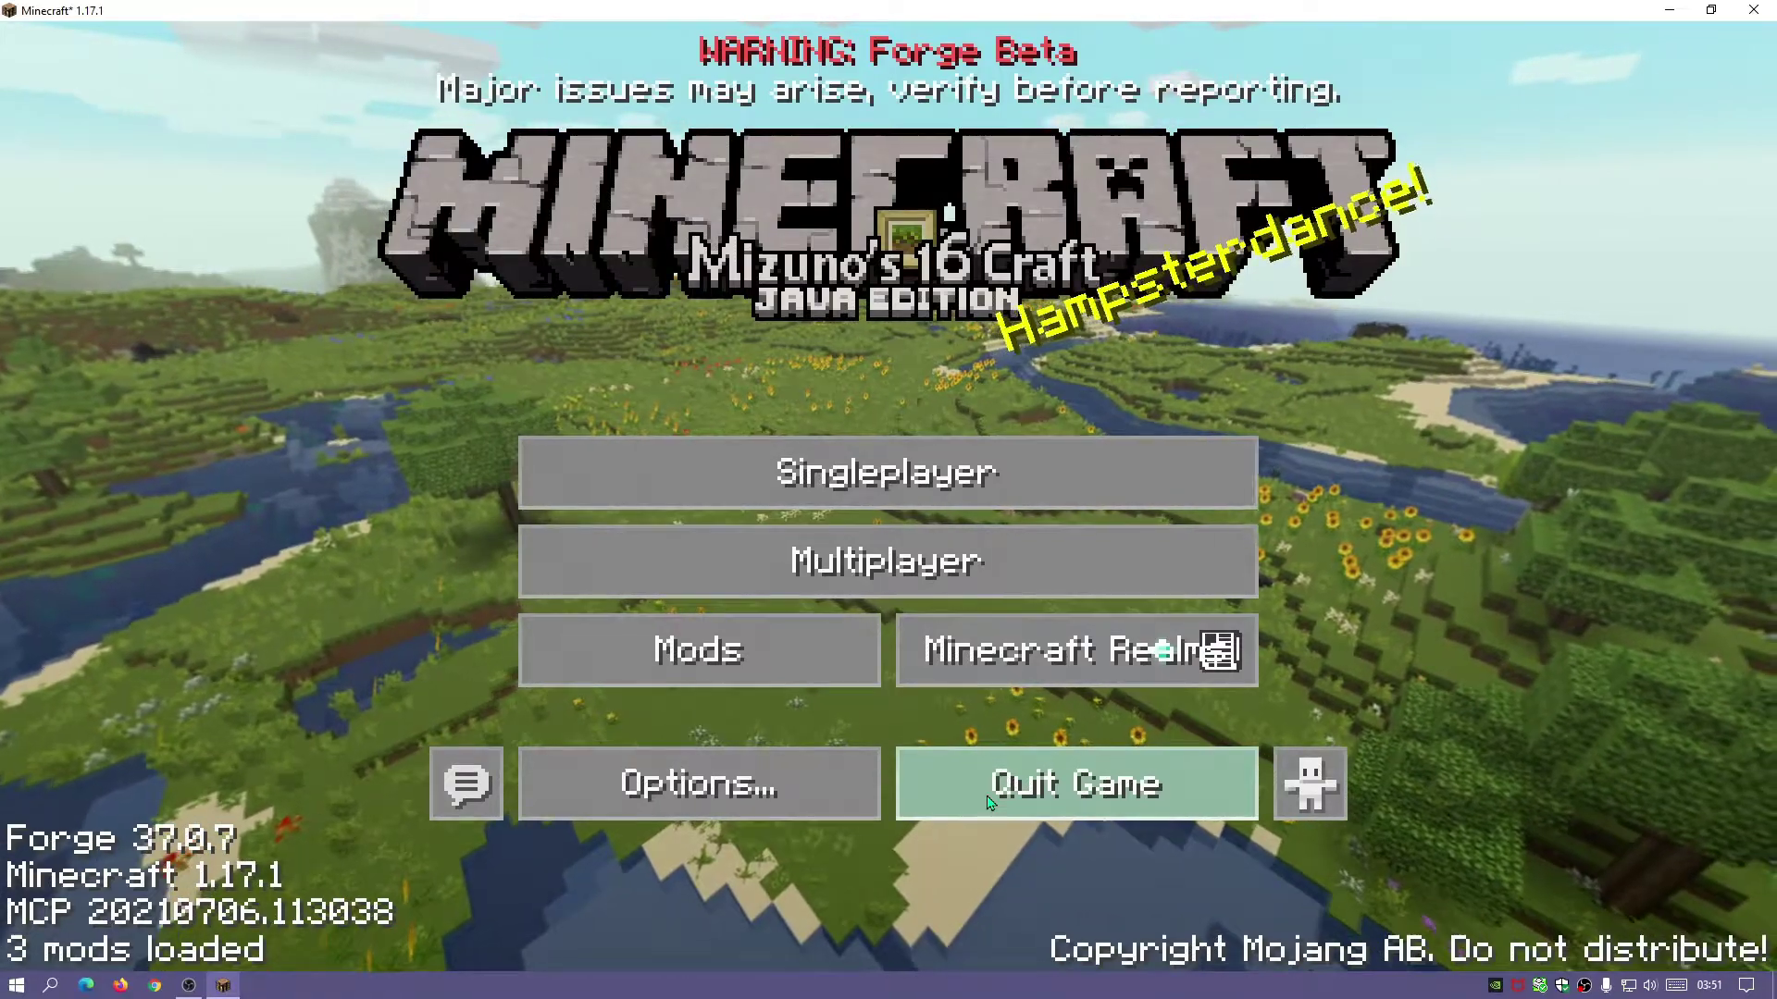
left_click(989, 802)
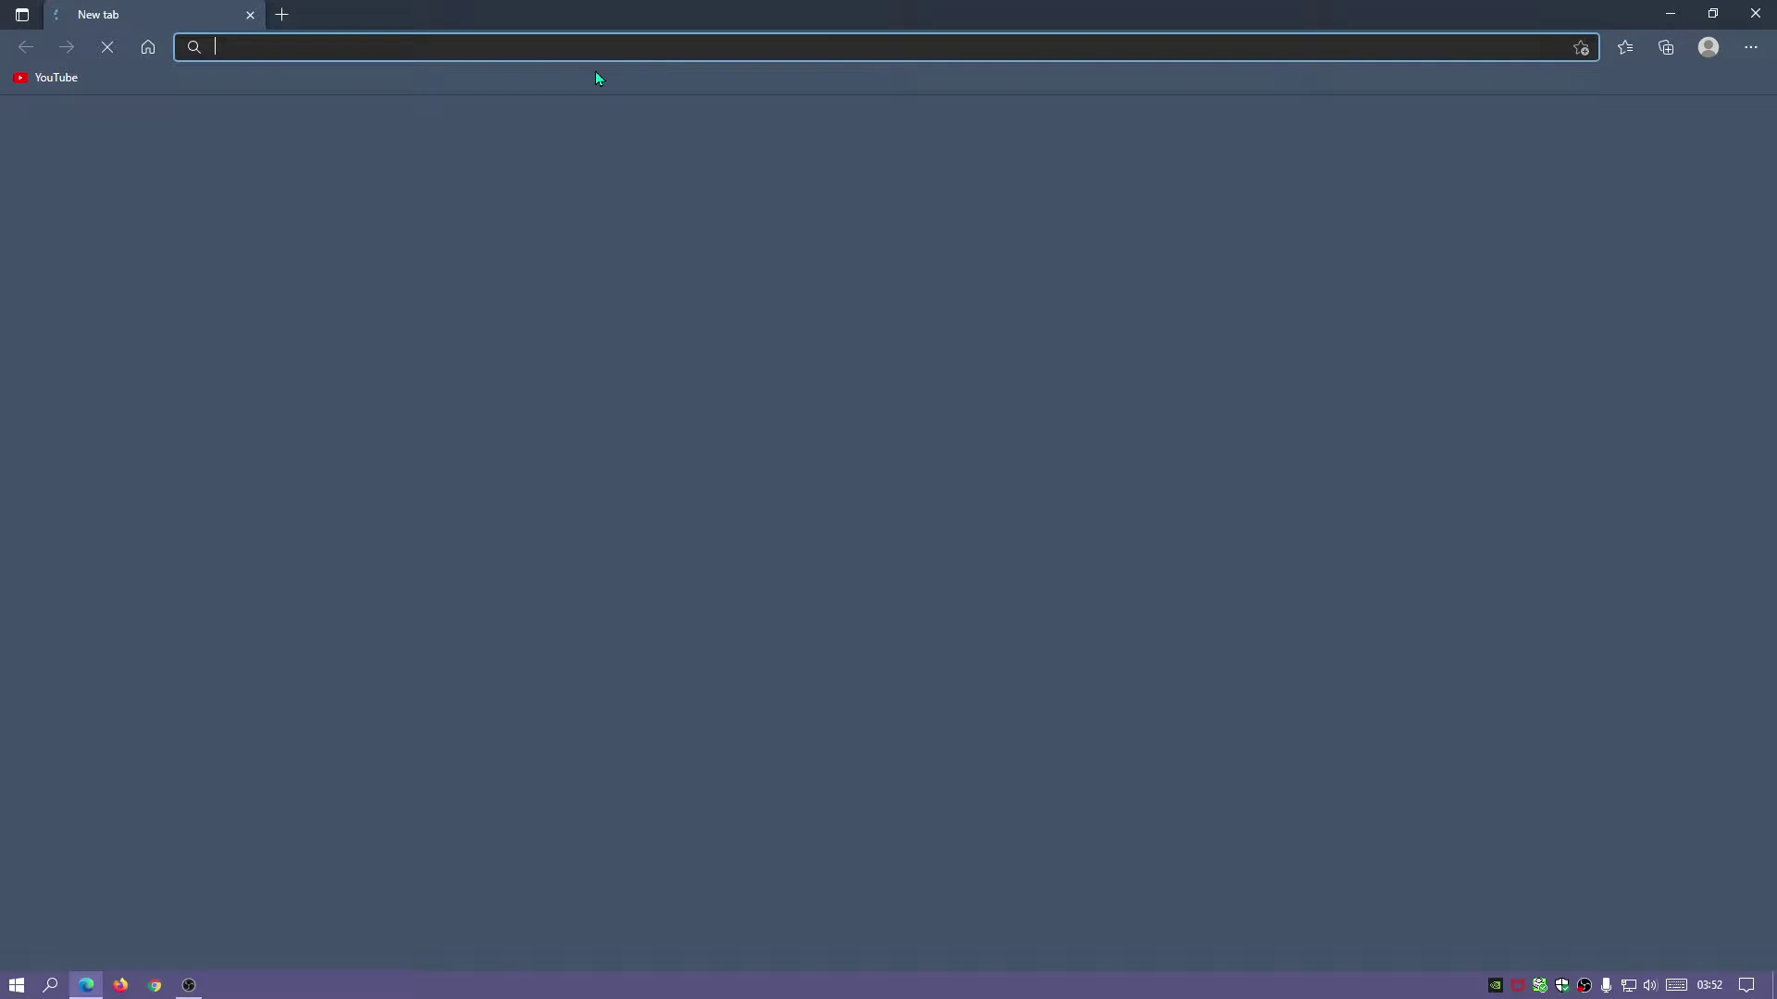
Switch to Microsoft Edge, search for "java jdk 16" and open Oracle's Java SE Development Kit 16 downloads page.
left_click(595, 47)
type("java jd")
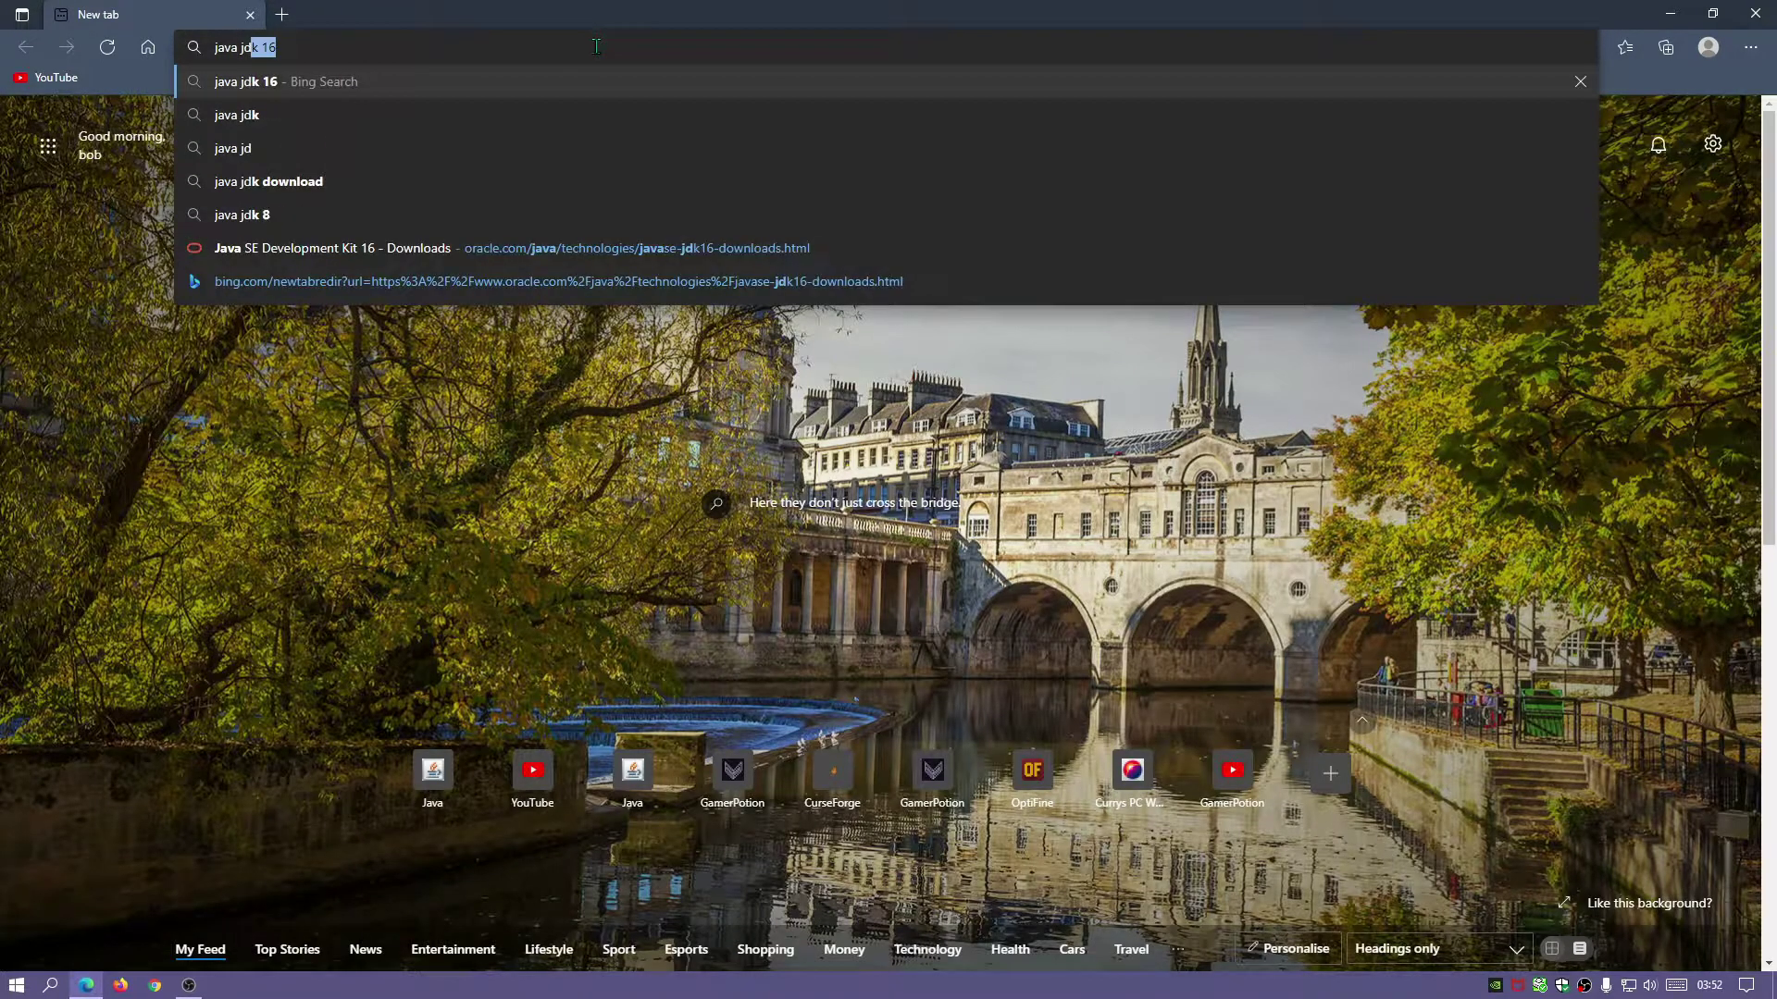
type("k 16")
key("Return")
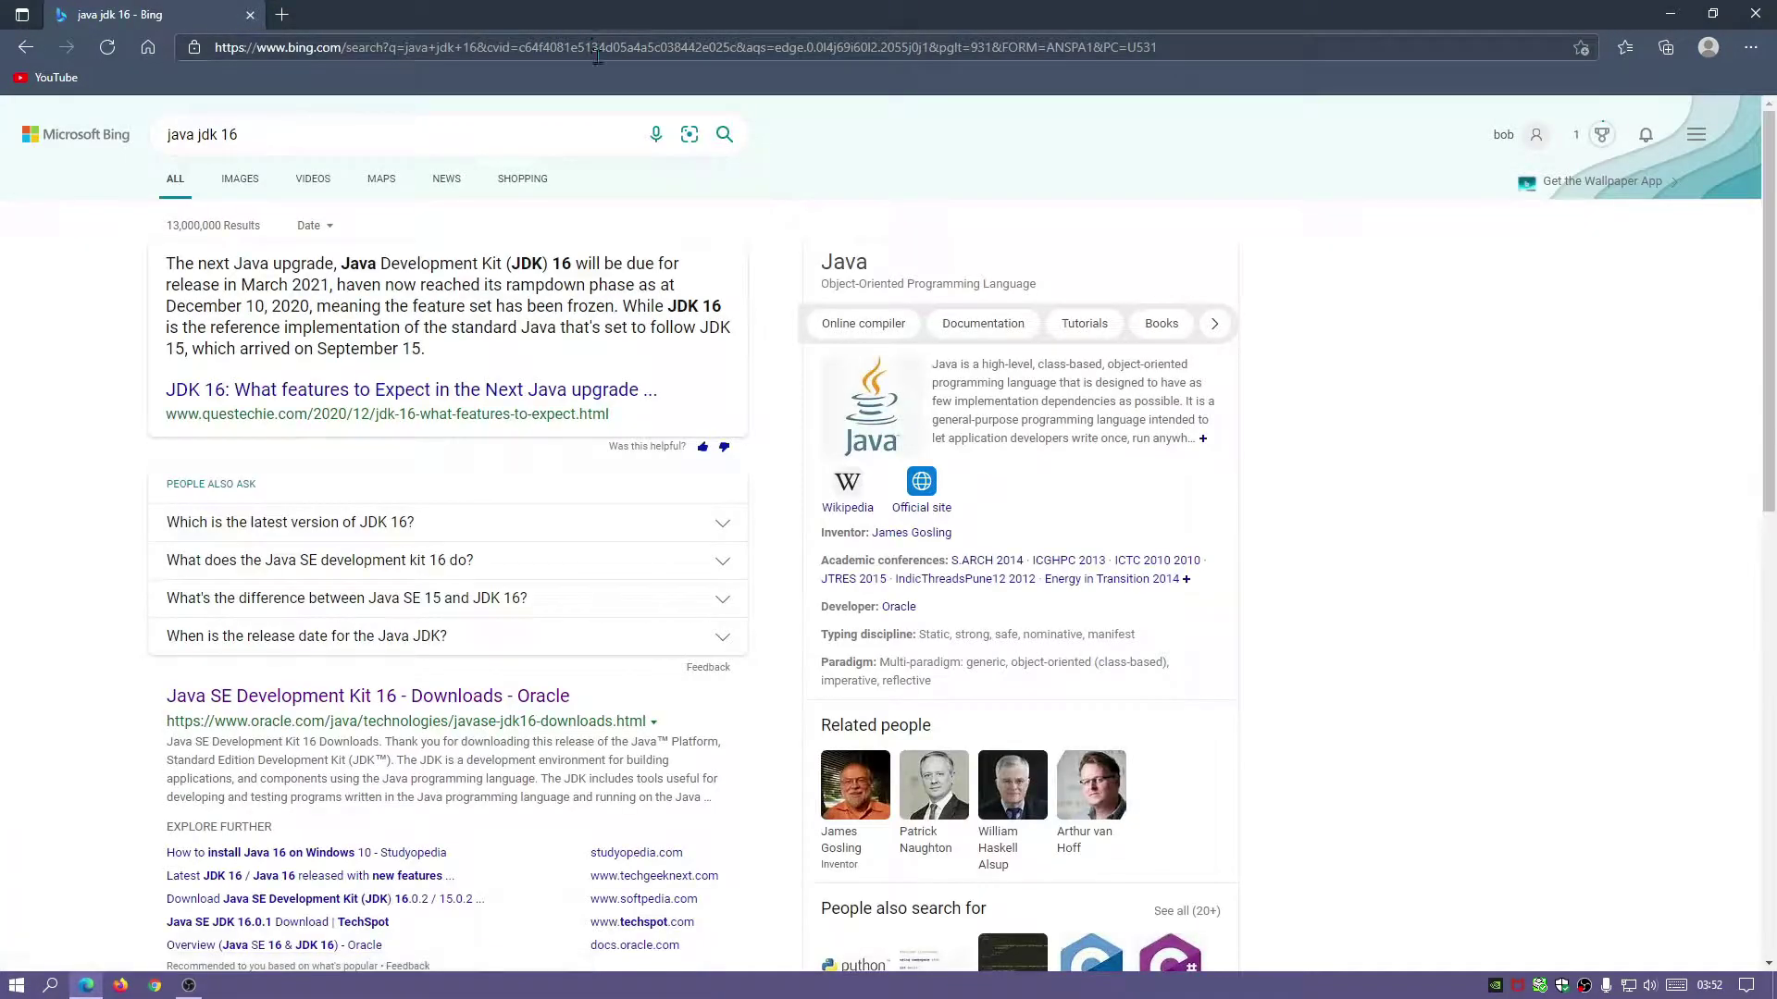
scroll(595, 306, "down", 3)
left_click(441, 315)
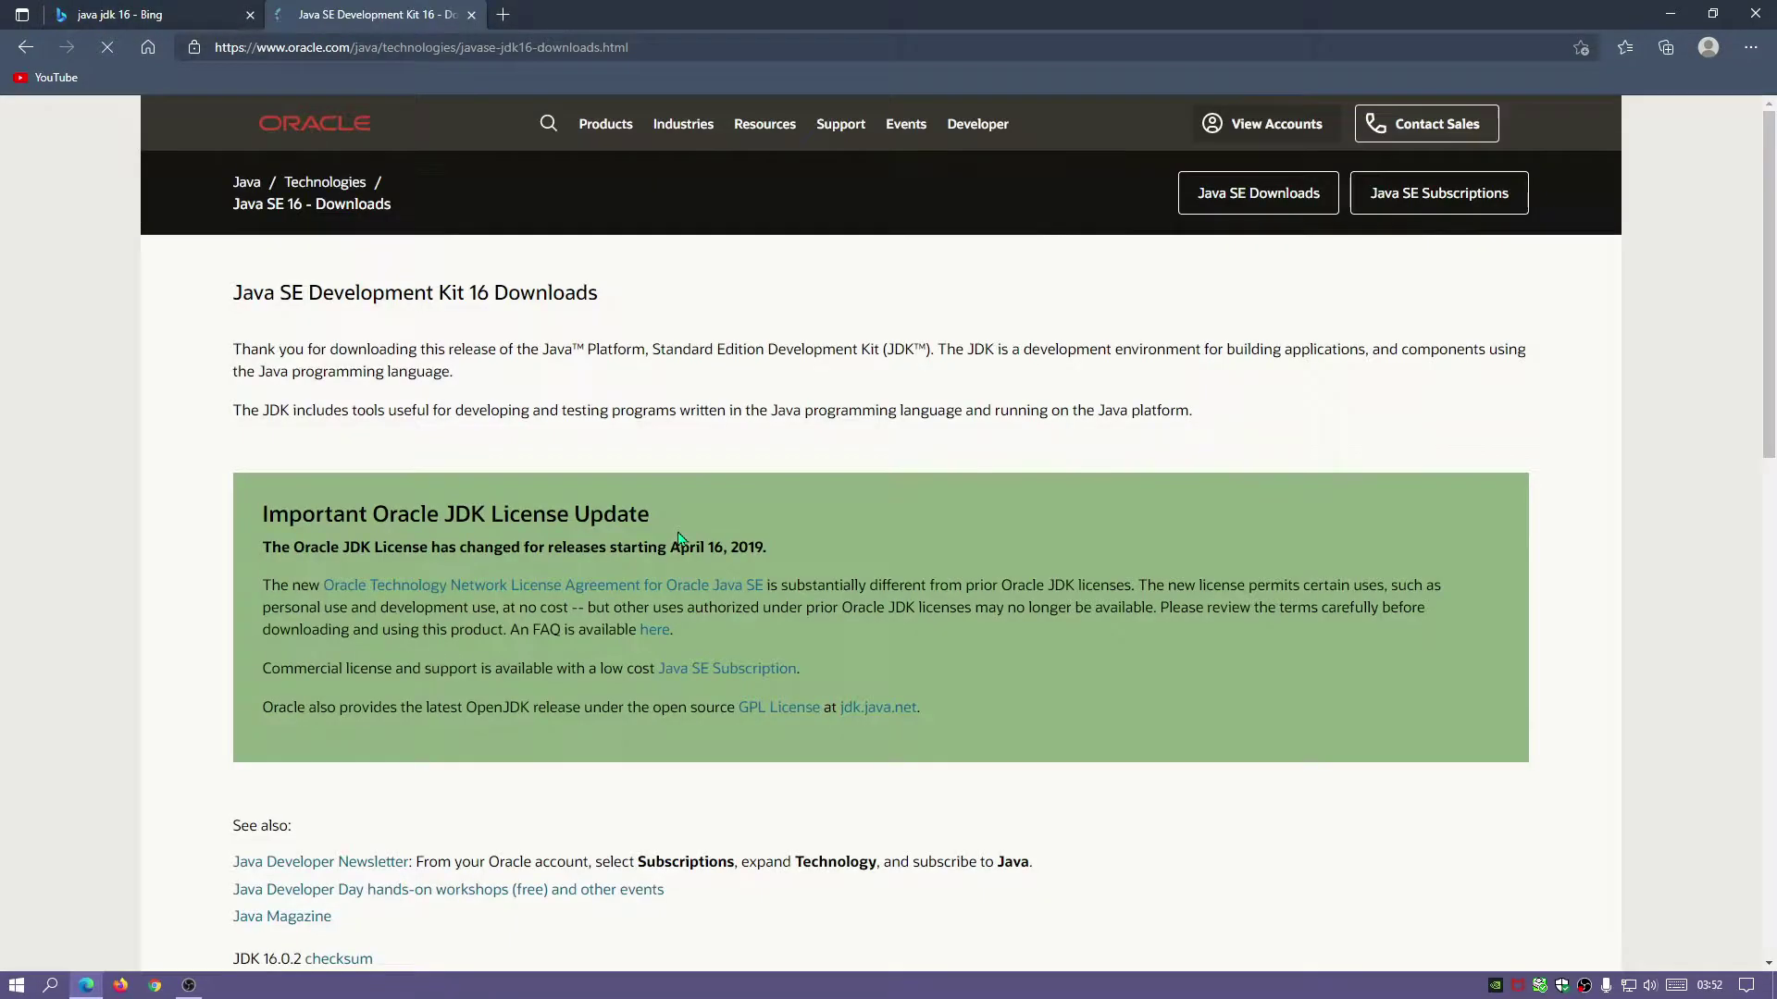
Download the Windows x64 Installer jdk-16.0.2_windows-x64_bin.exe, accepting its license agreement.
scroll(664, 601, "down", 6)
scroll(664, 602, "down", 7)
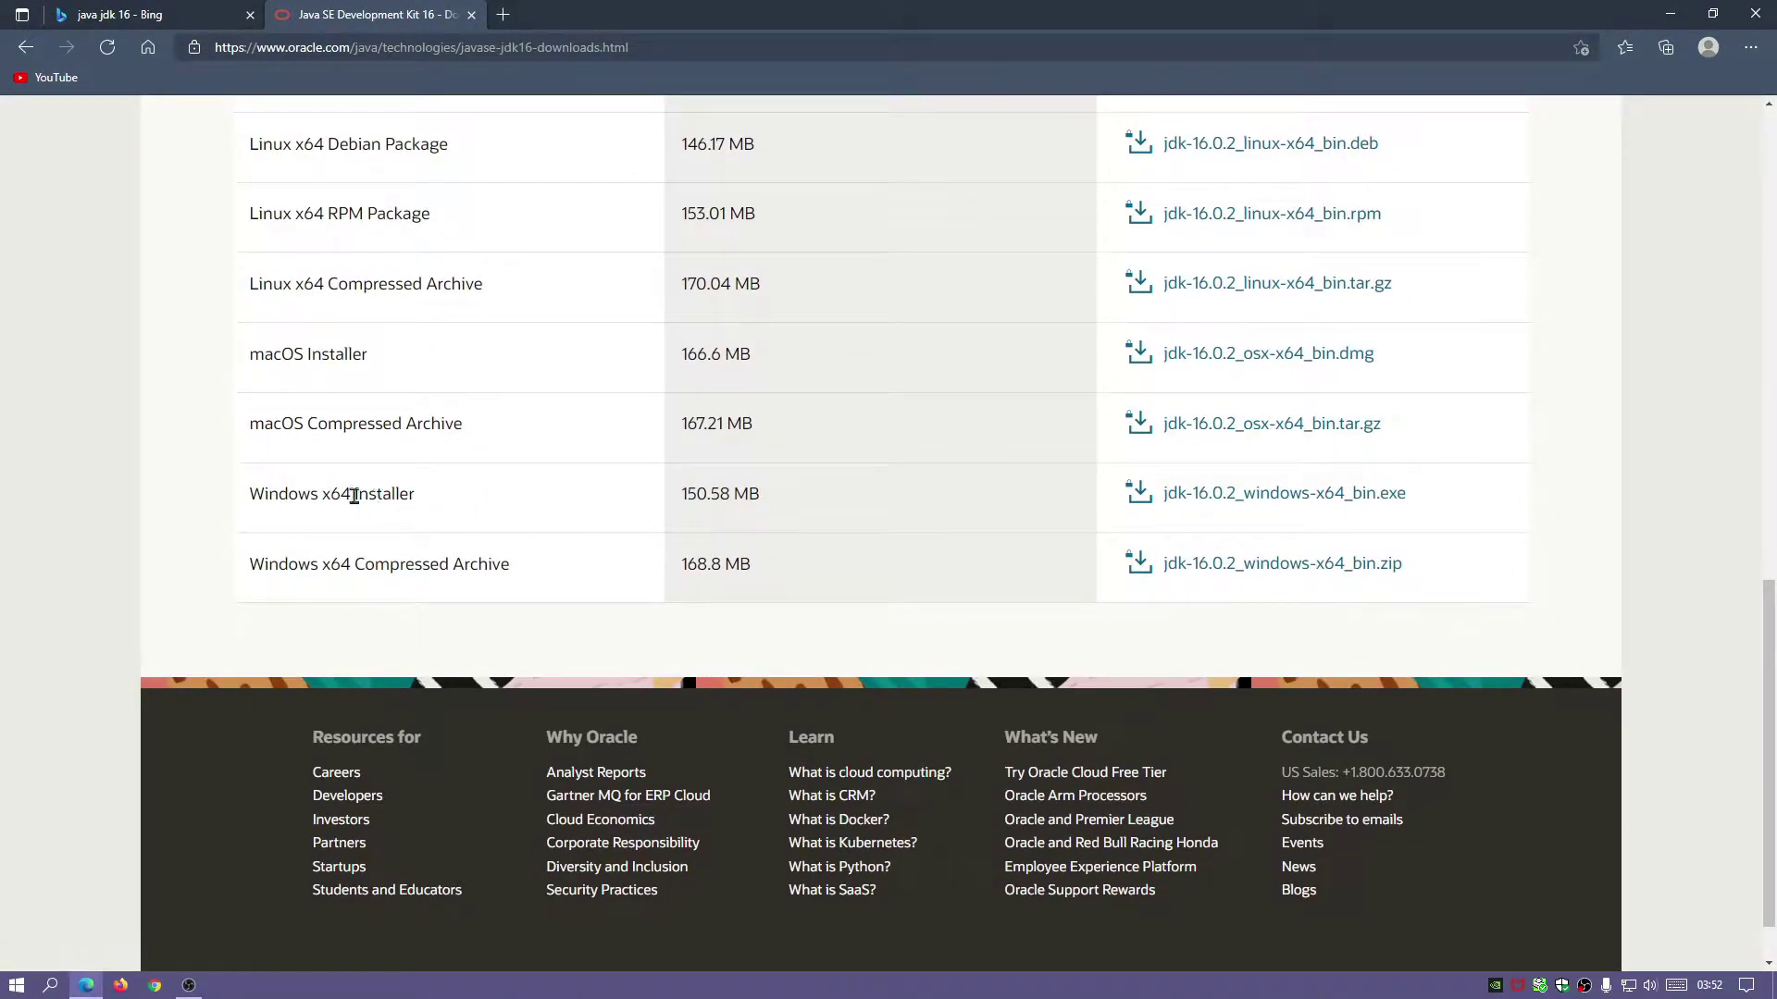
left_click(1292, 493)
left_click(524, 512)
left_click(868, 590)
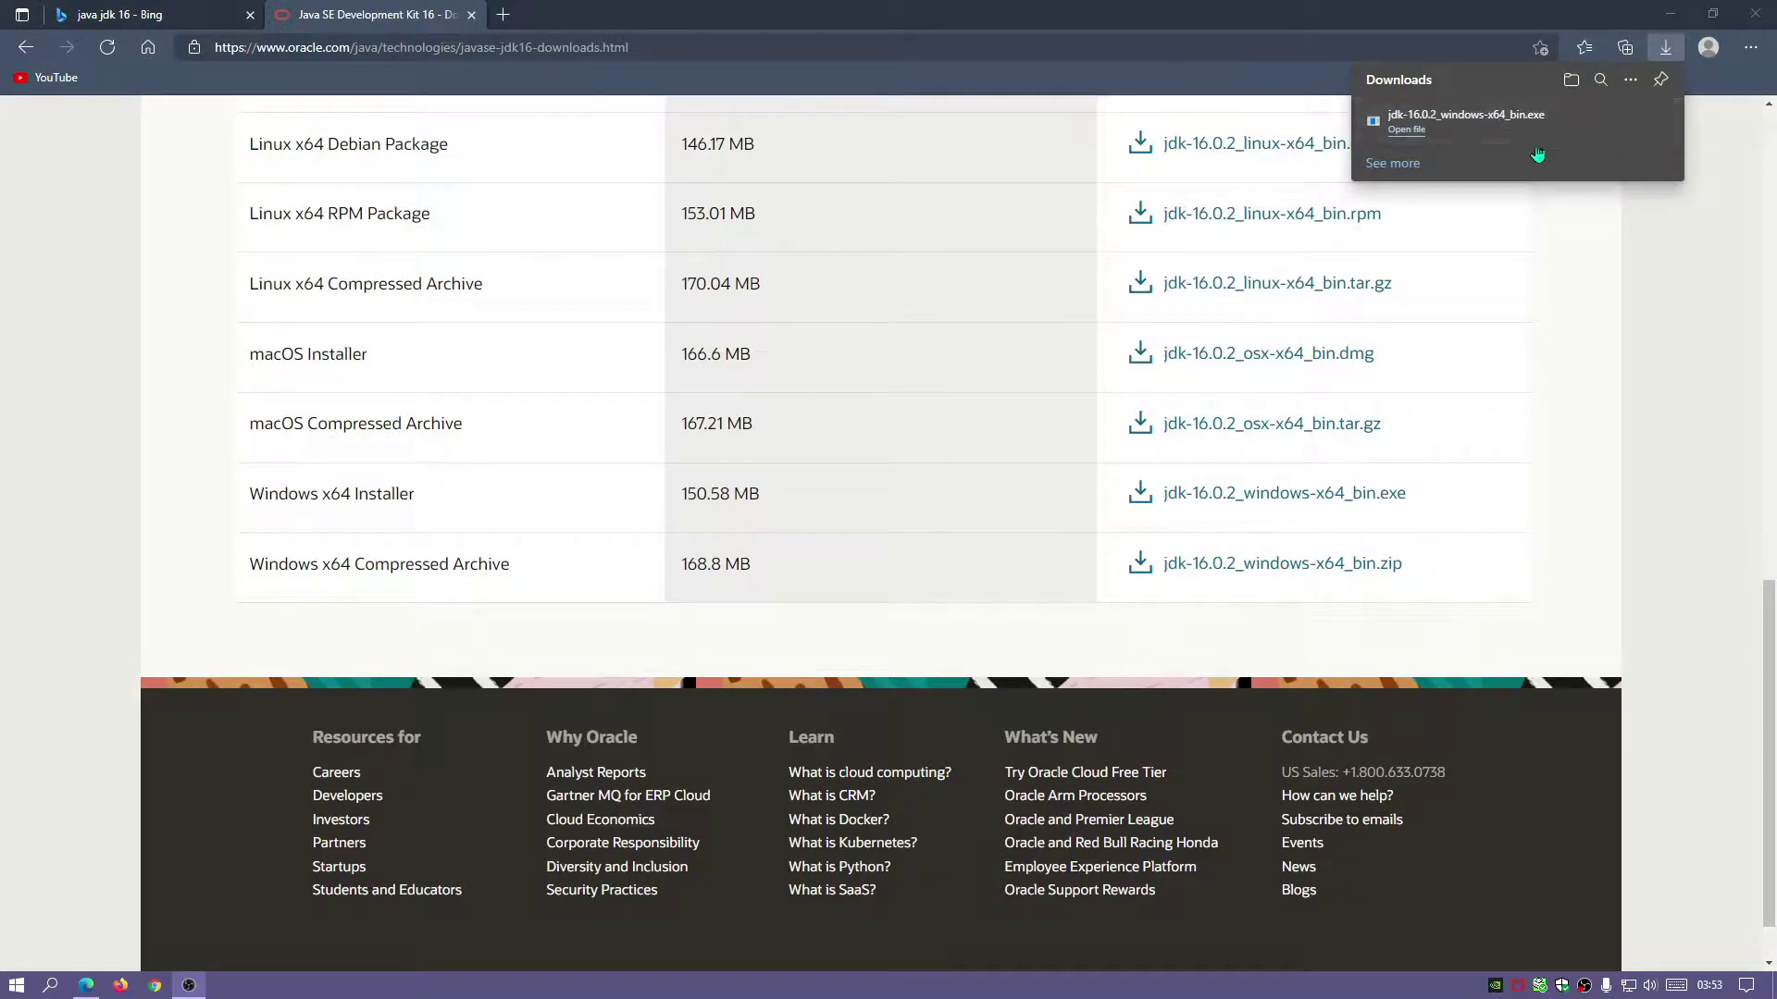
Close the Oracle page, search for "minecraft forge" and open the Minecraft Forge downloads page on files.minecraftforge.net.
left_click(471, 14)
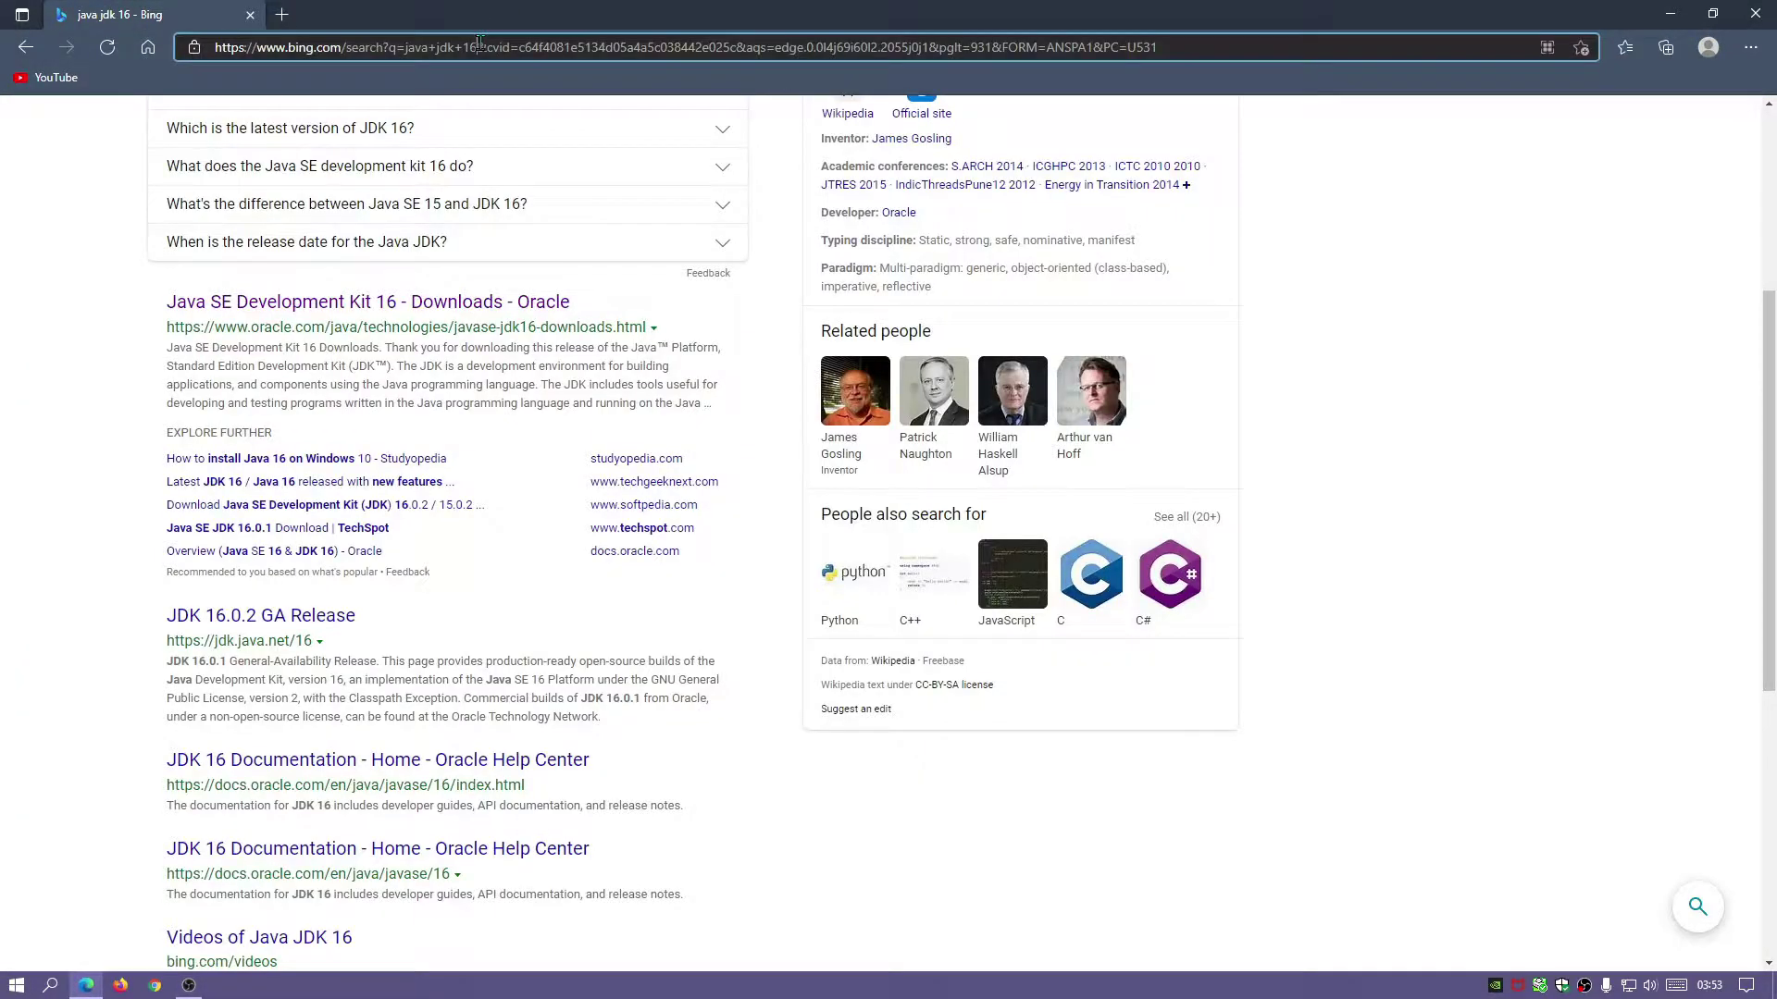
left_click(482, 48)
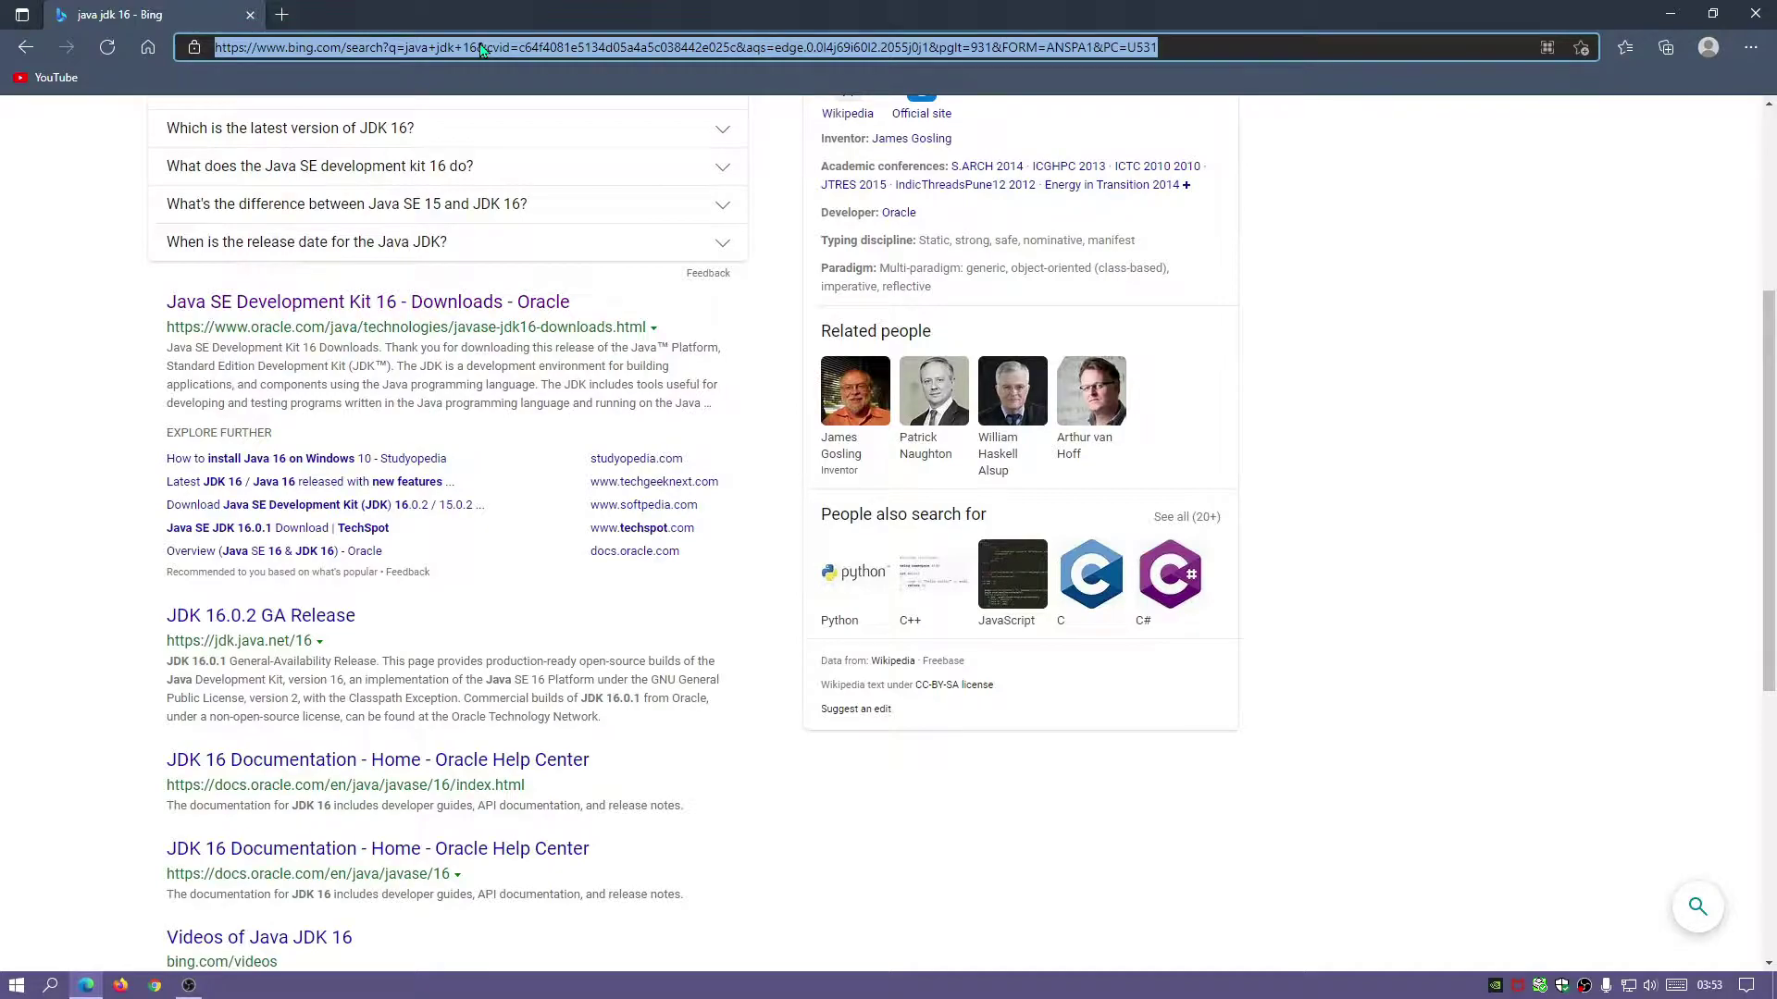
type("minecraft forg")
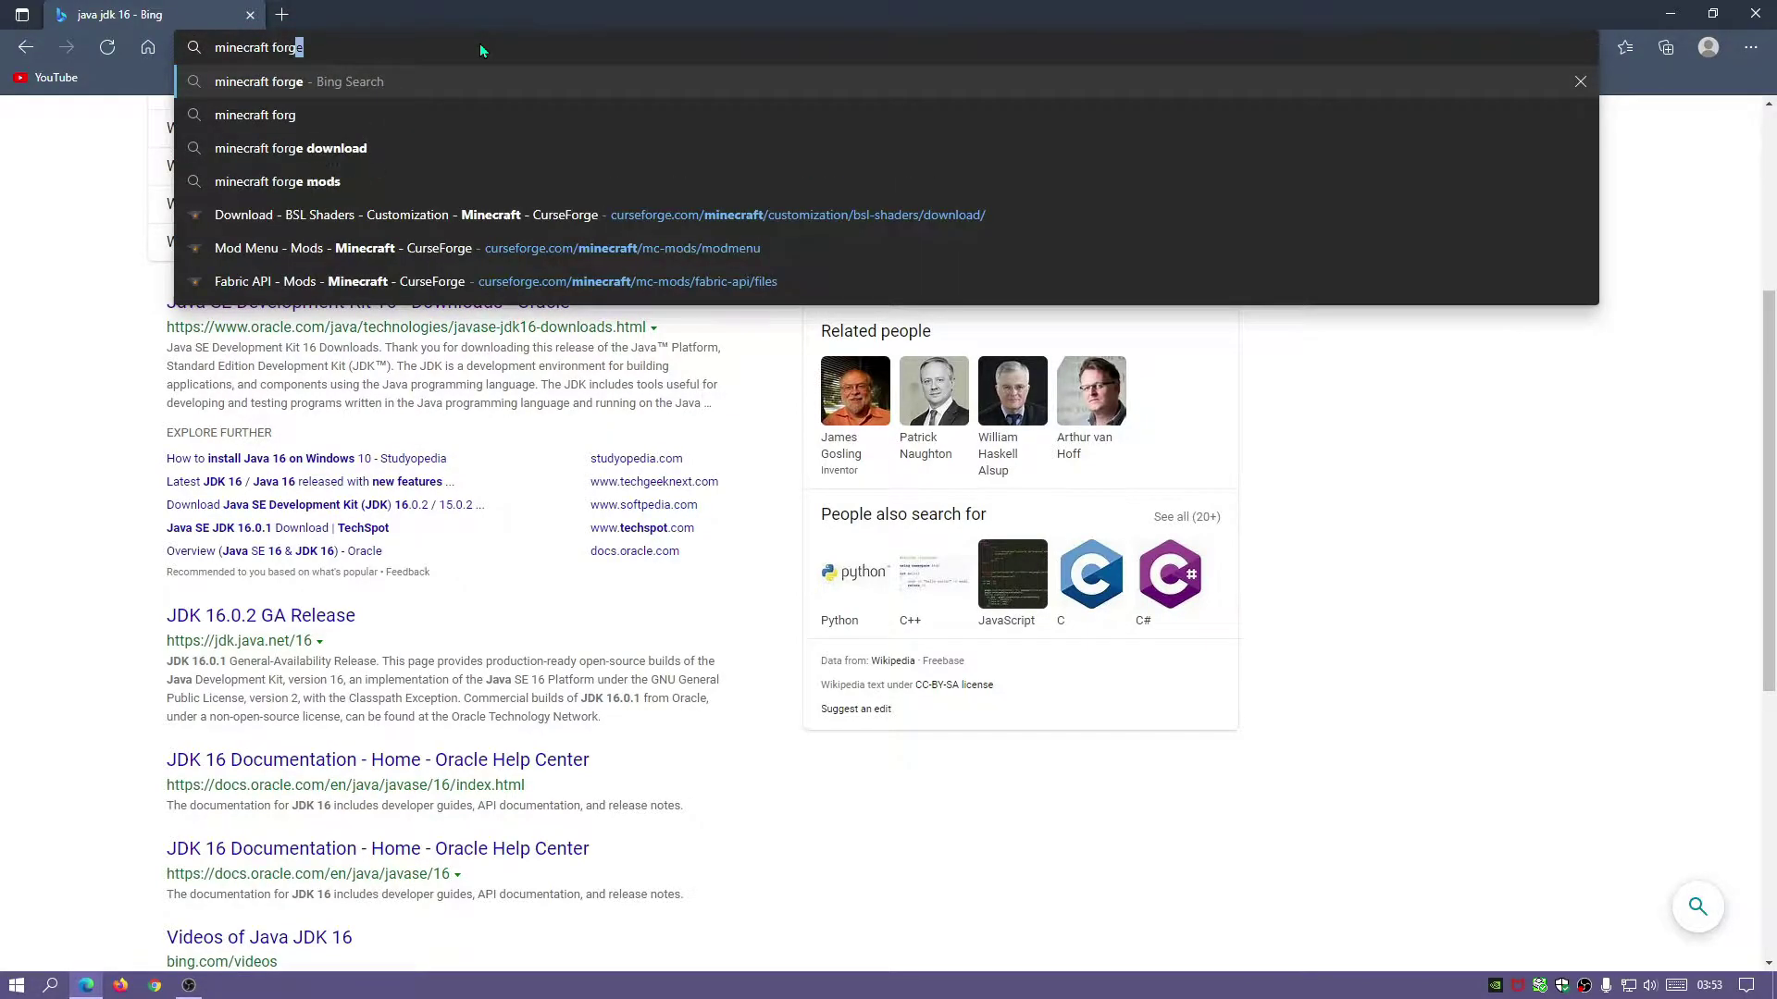
key("Return")
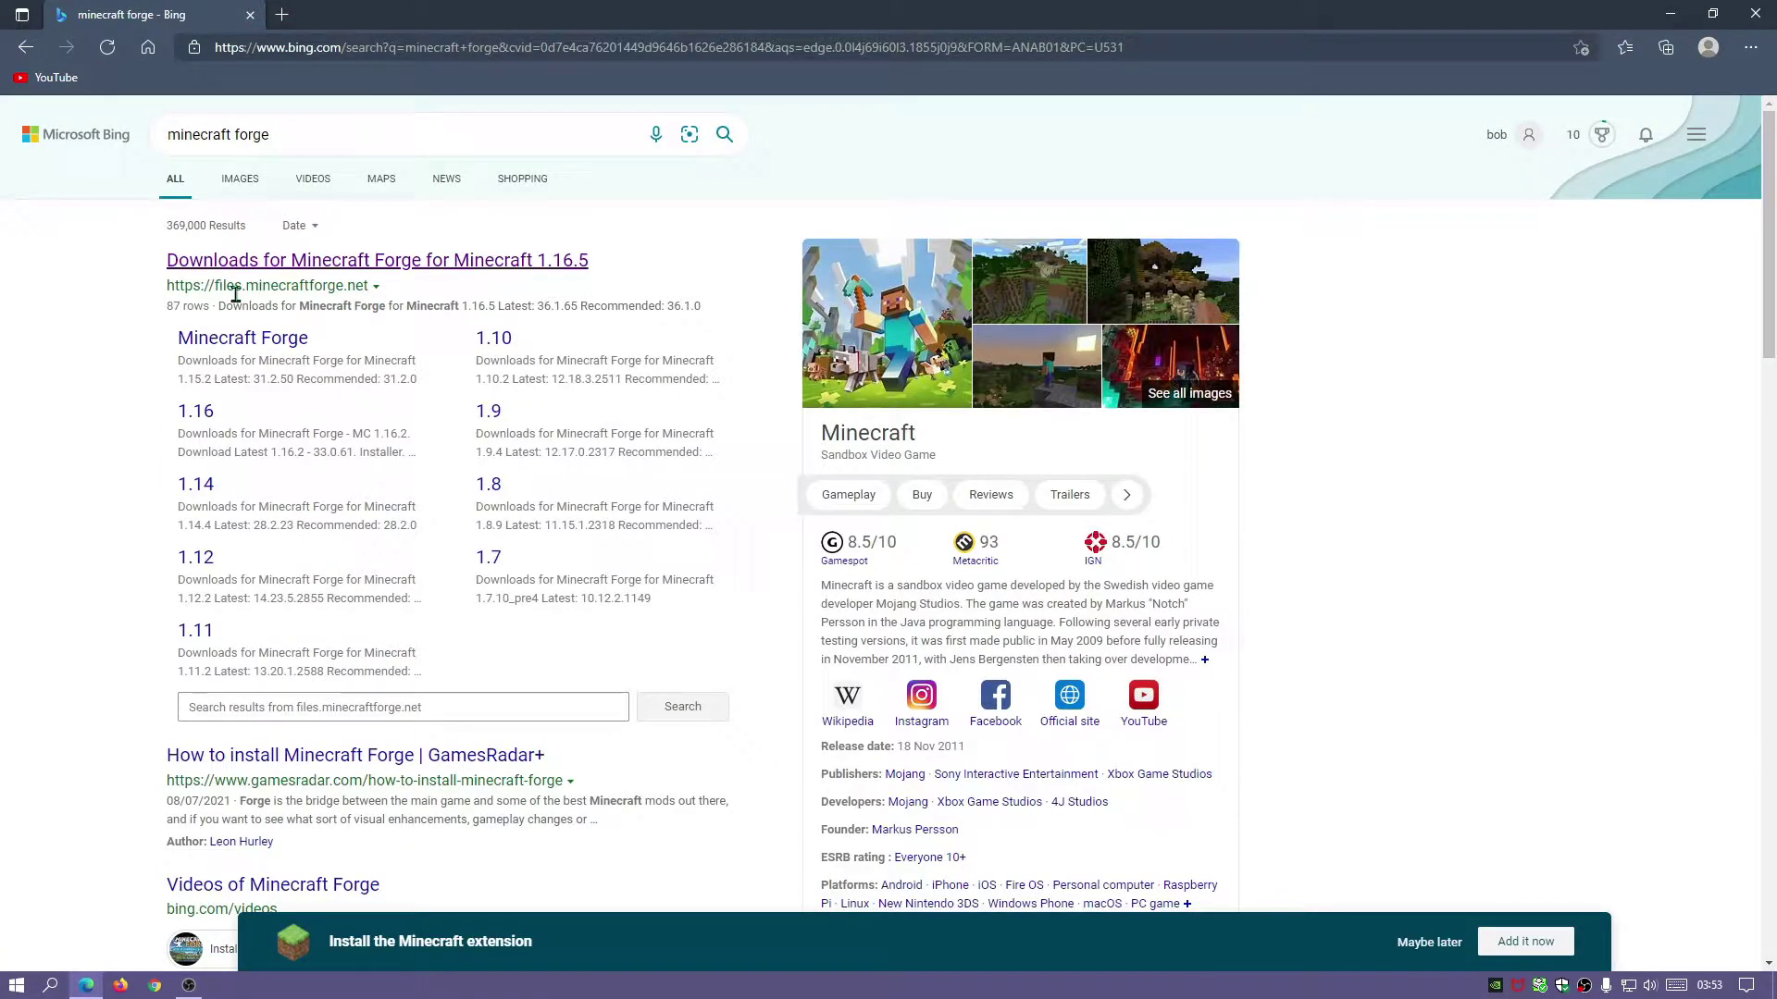
left_click(391, 263)
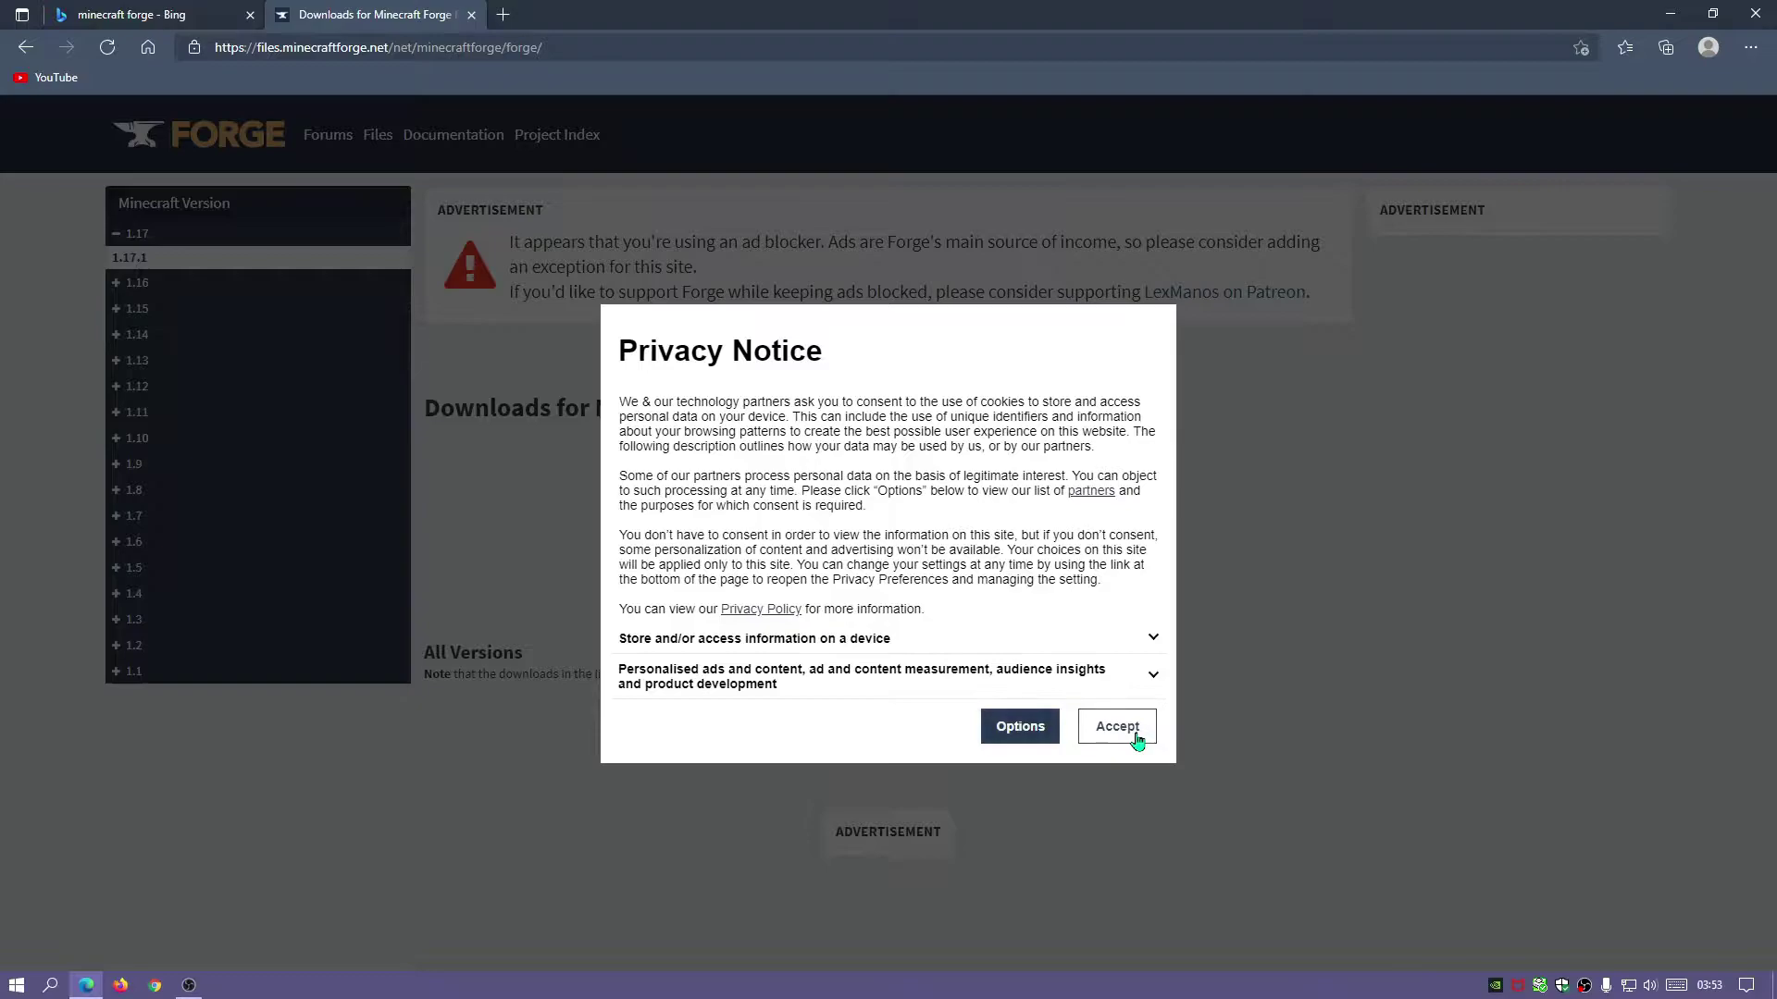
Download the latest Forge installer for Minecraft 1.17.1, skipping the advertisement after its countdown, and close the download page.
left_click(1137, 738)
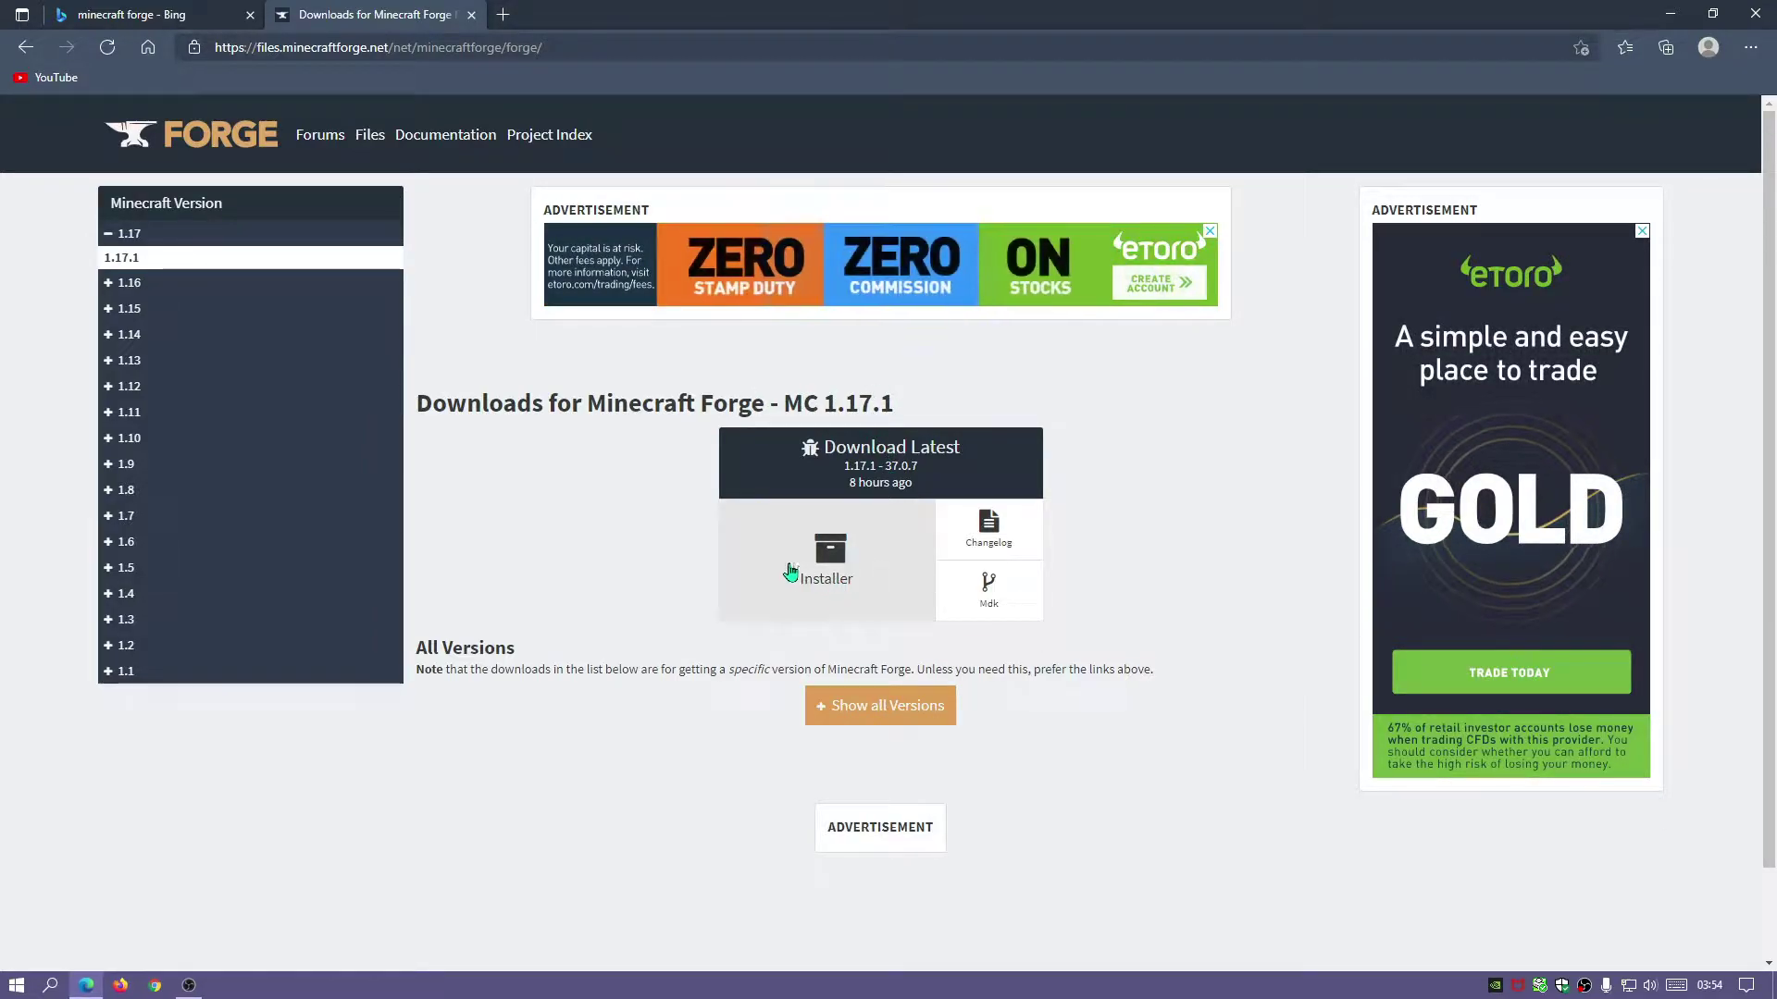
left_click(842, 571)
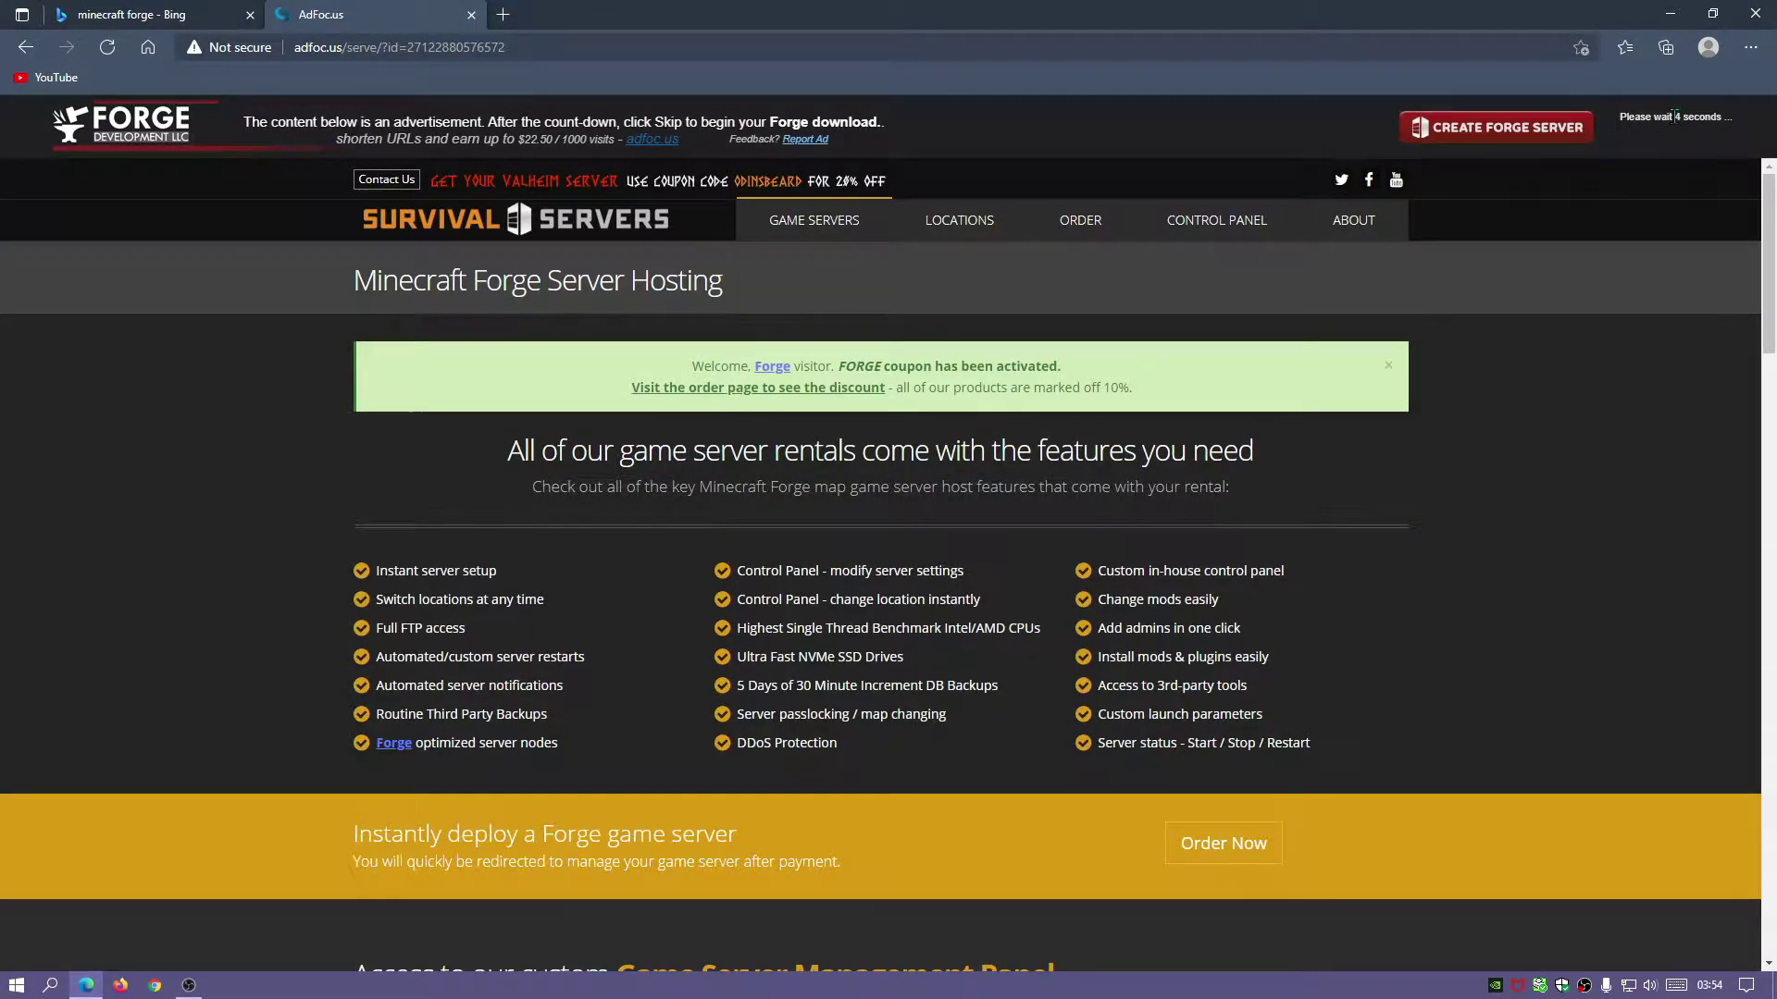
left_click(1685, 164)
left_click(471, 14)
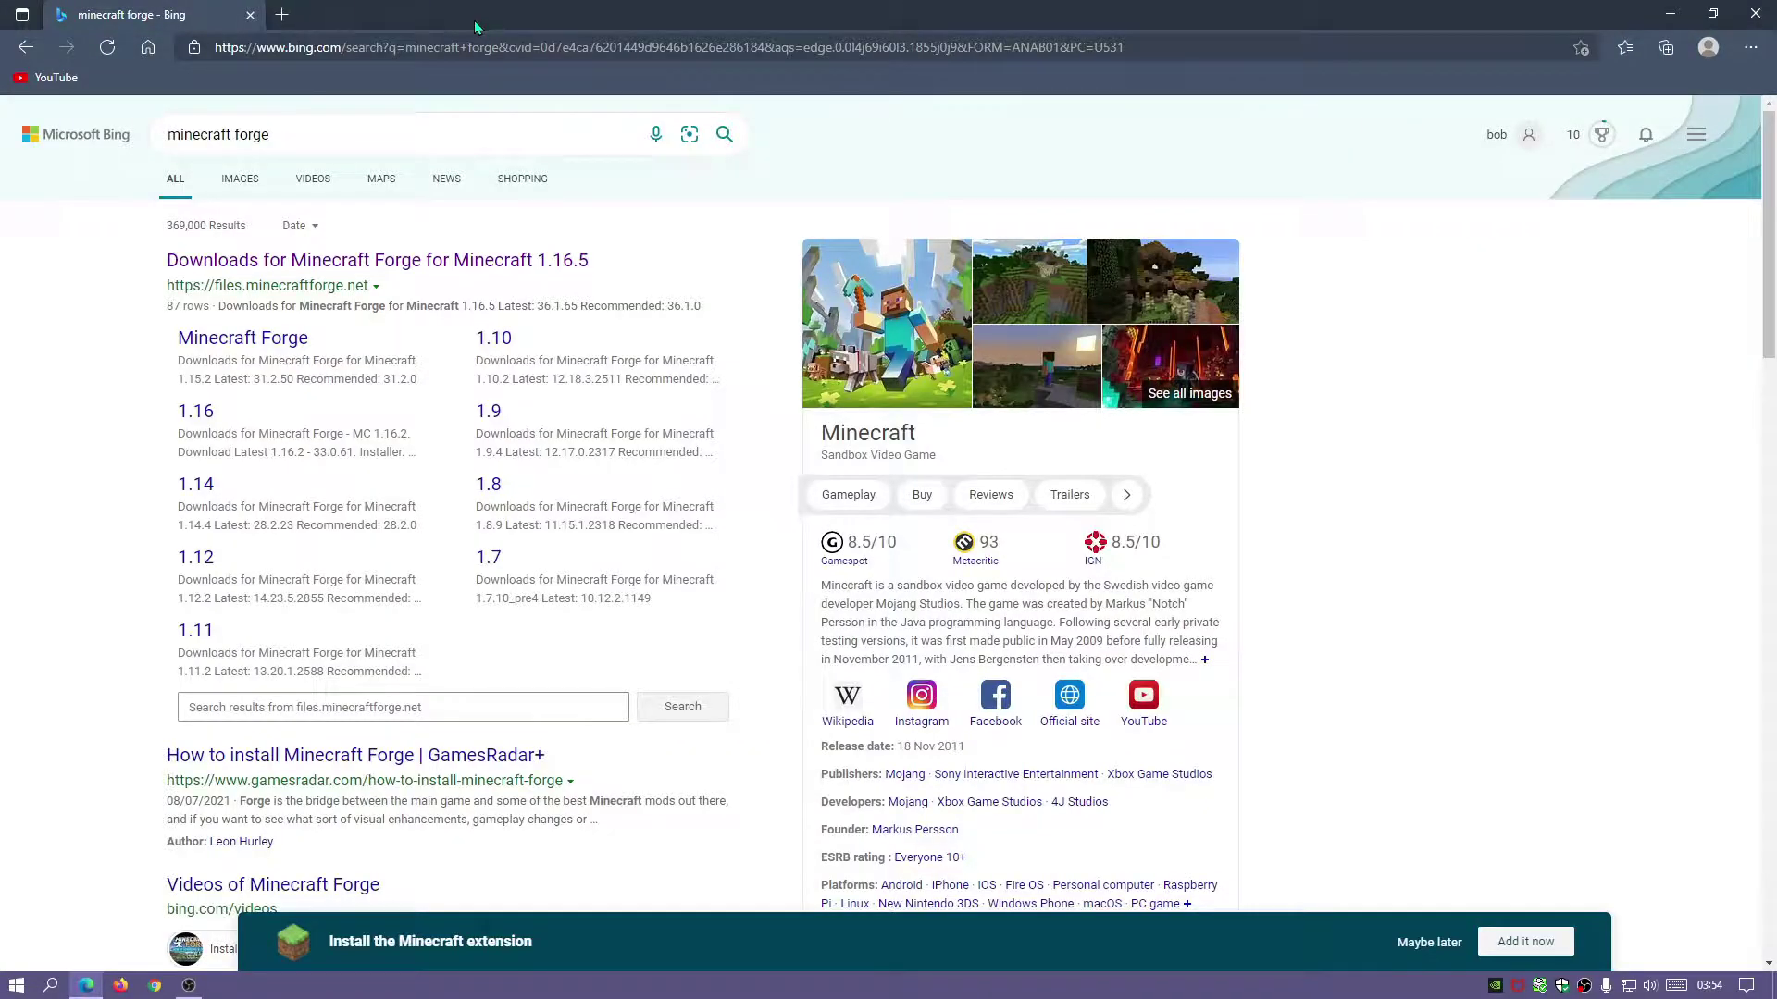
Search the web for "minecraft tool belt mod" and open the mod's CurseForge page from the results.
left_click(474, 47)
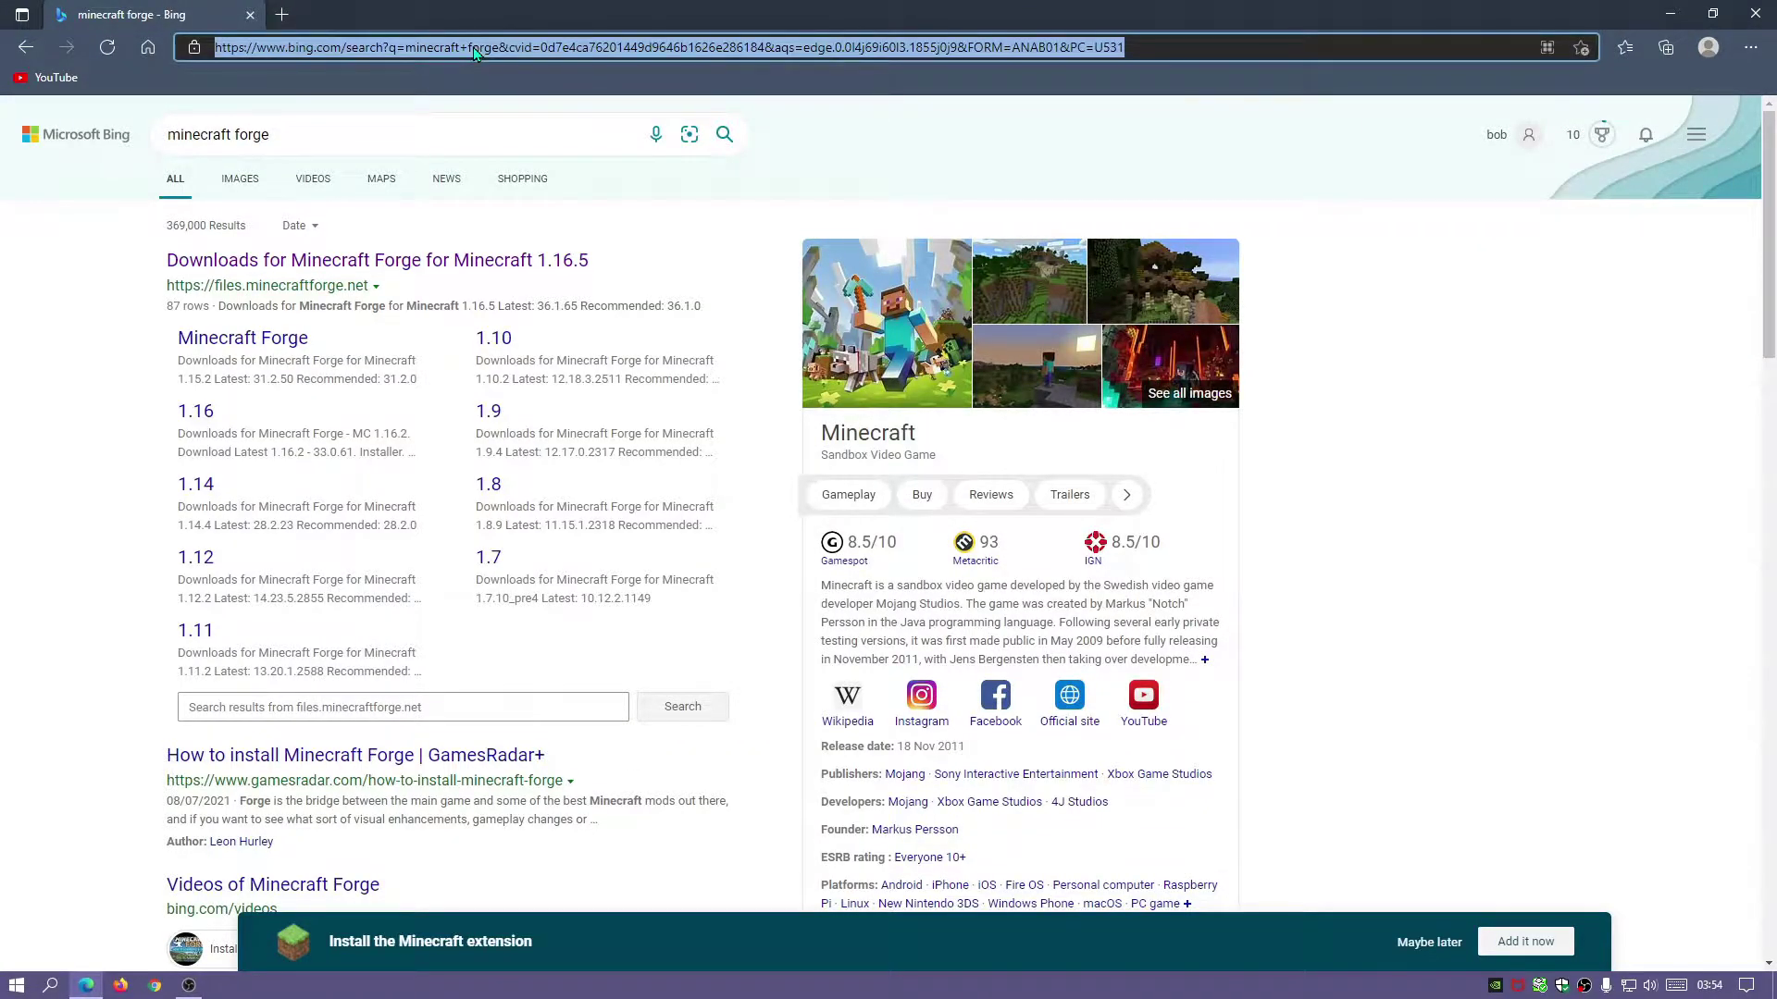
type("minecraft too")
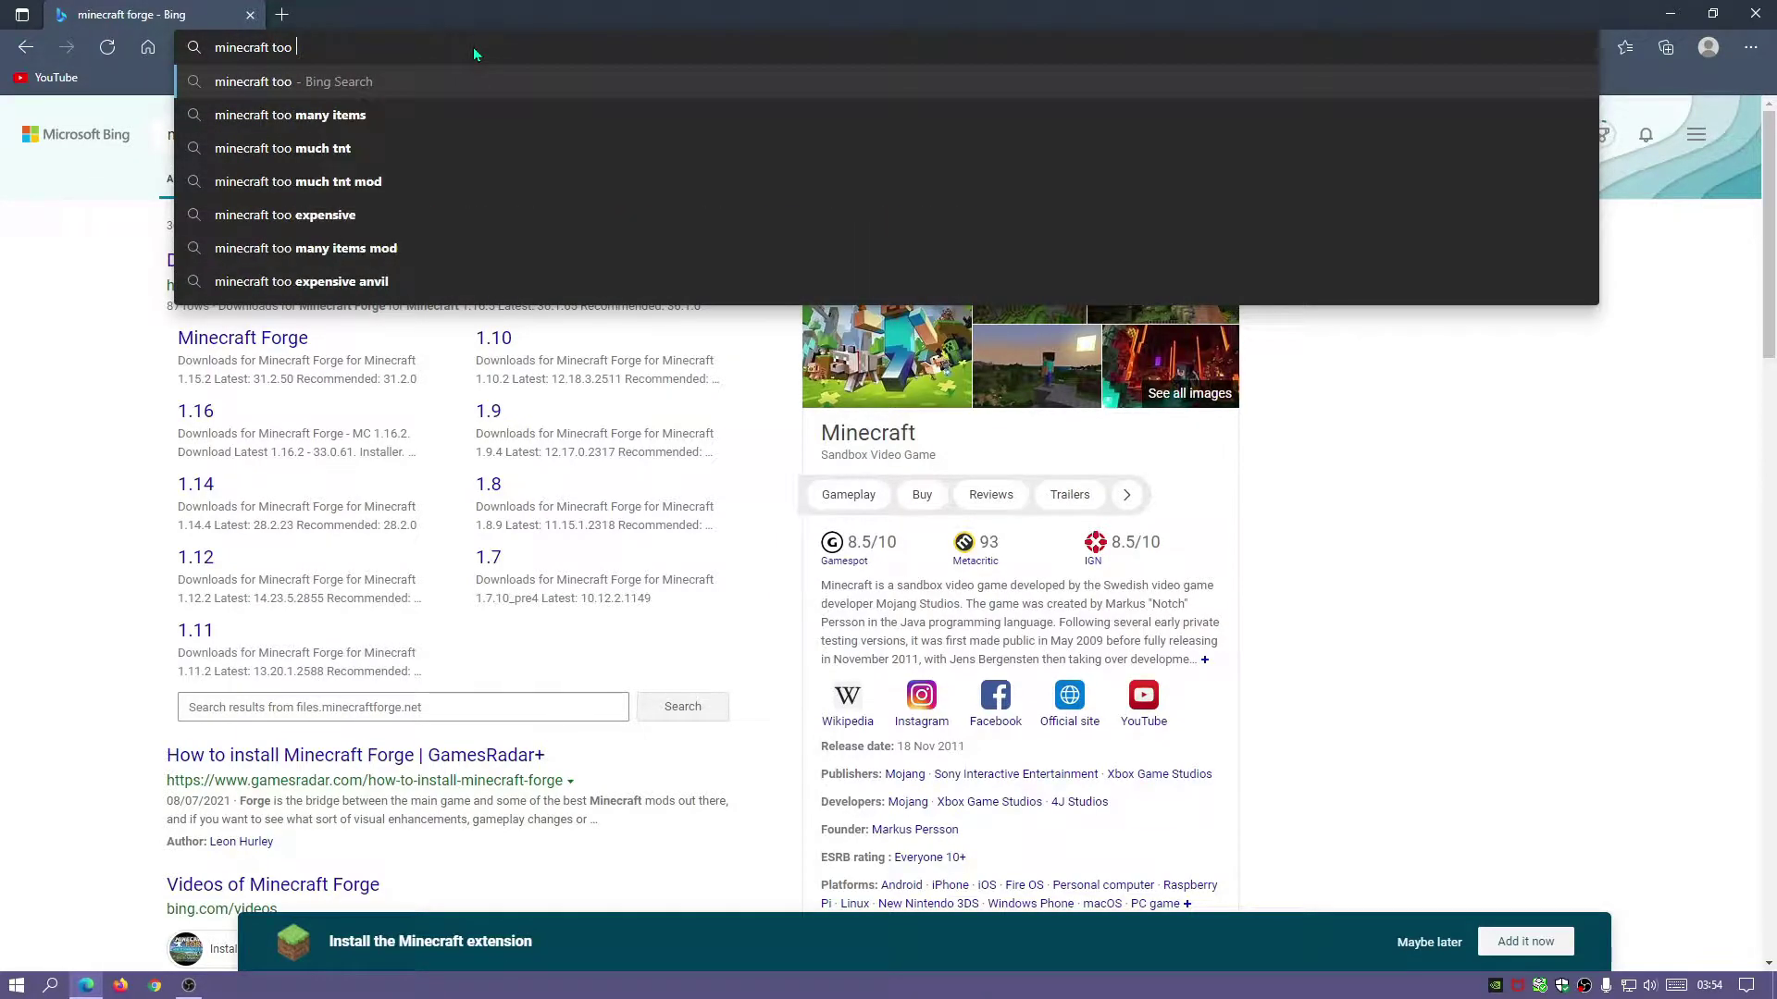
type("l belt mod")
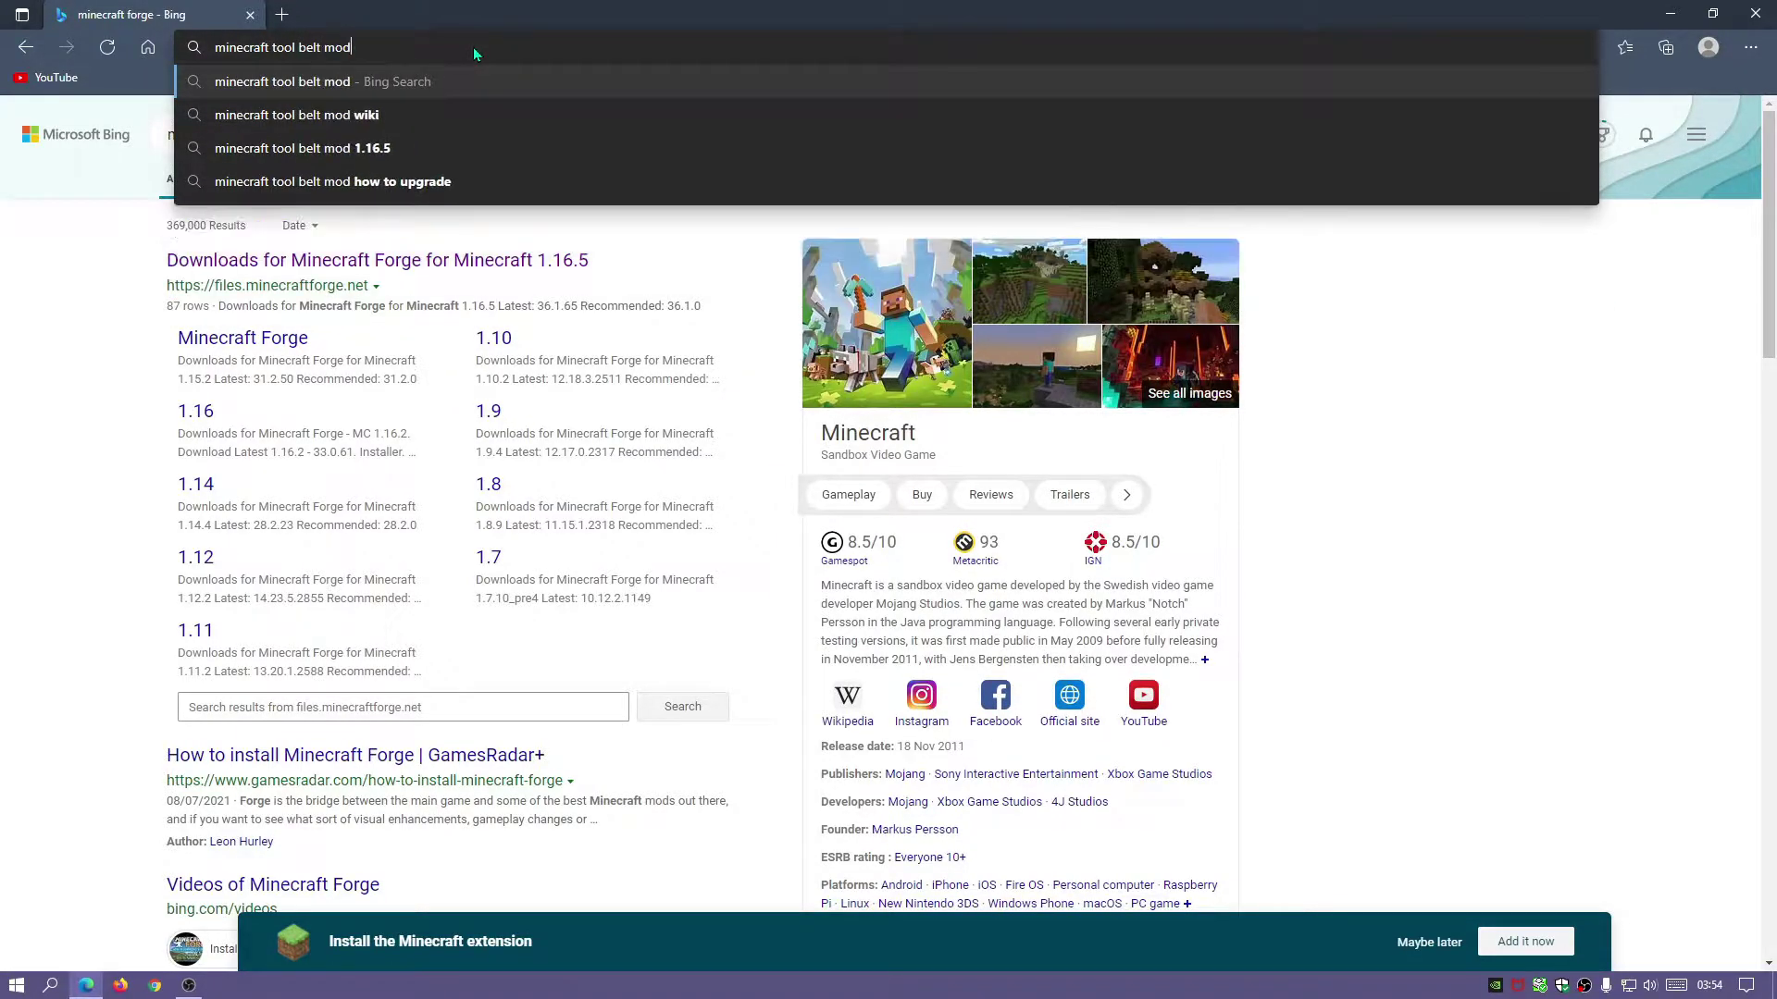
key("Return")
scroll(518, 483, "down", 8)
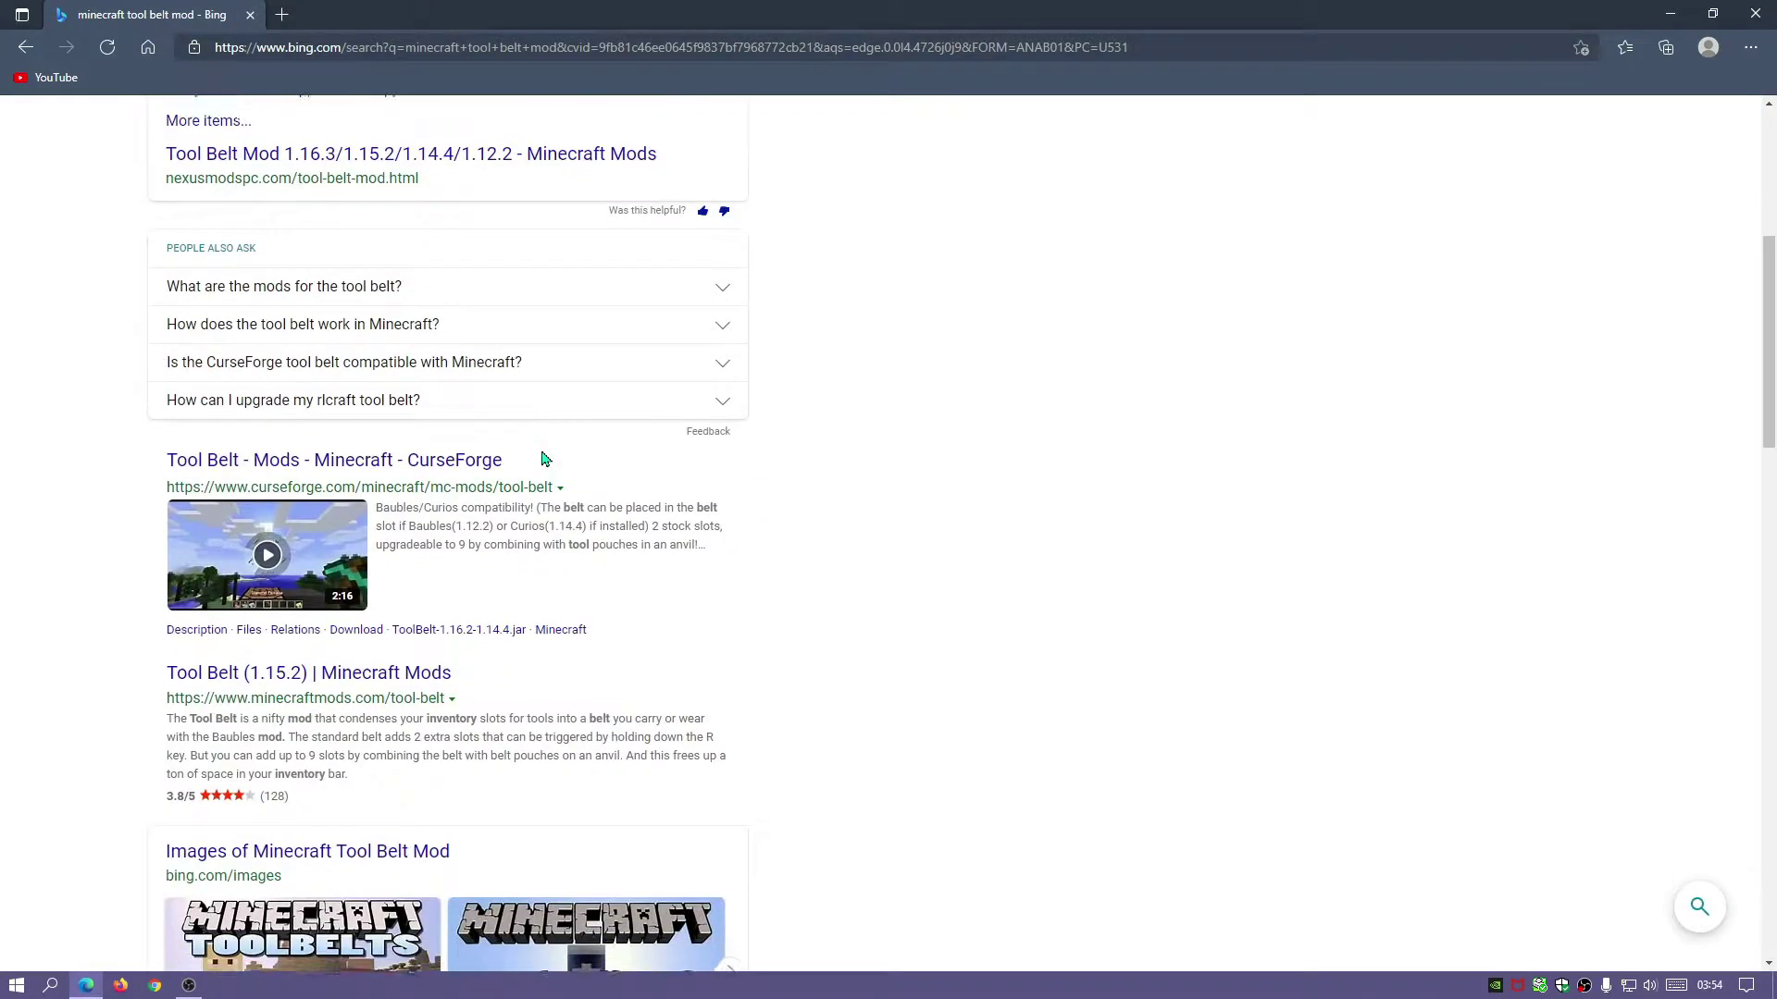
scroll(561, 475, "up", 3)
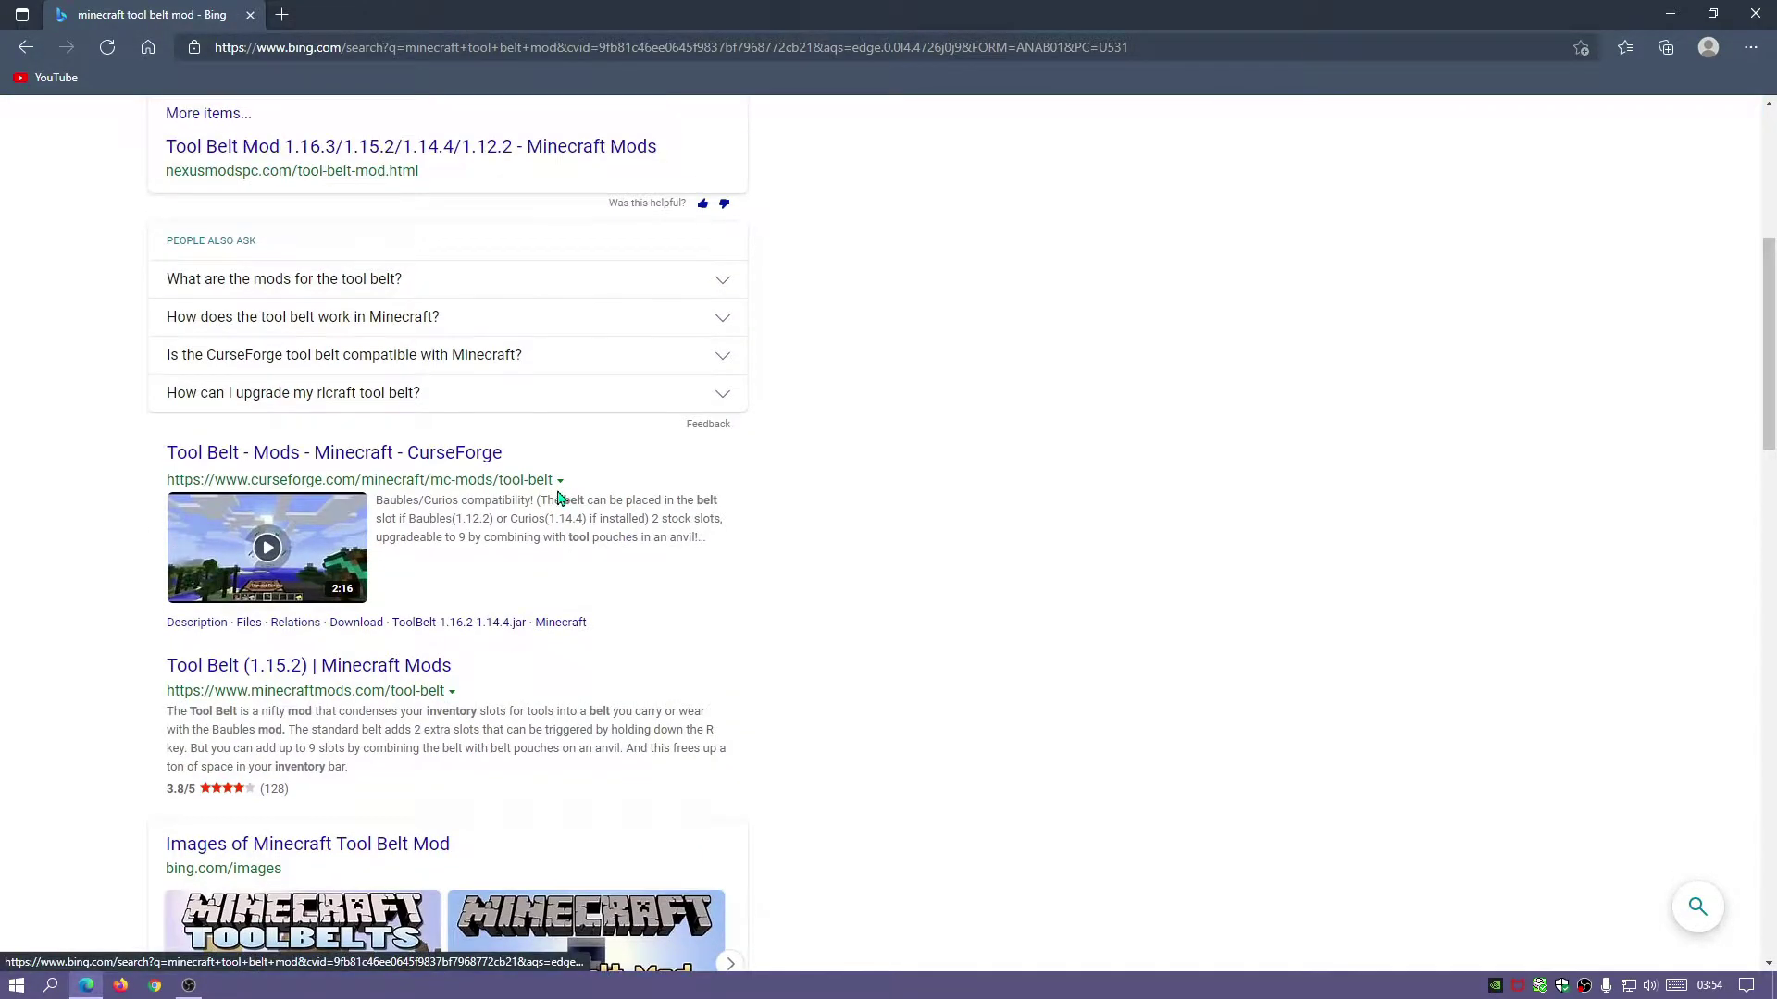
left_click(466, 462)
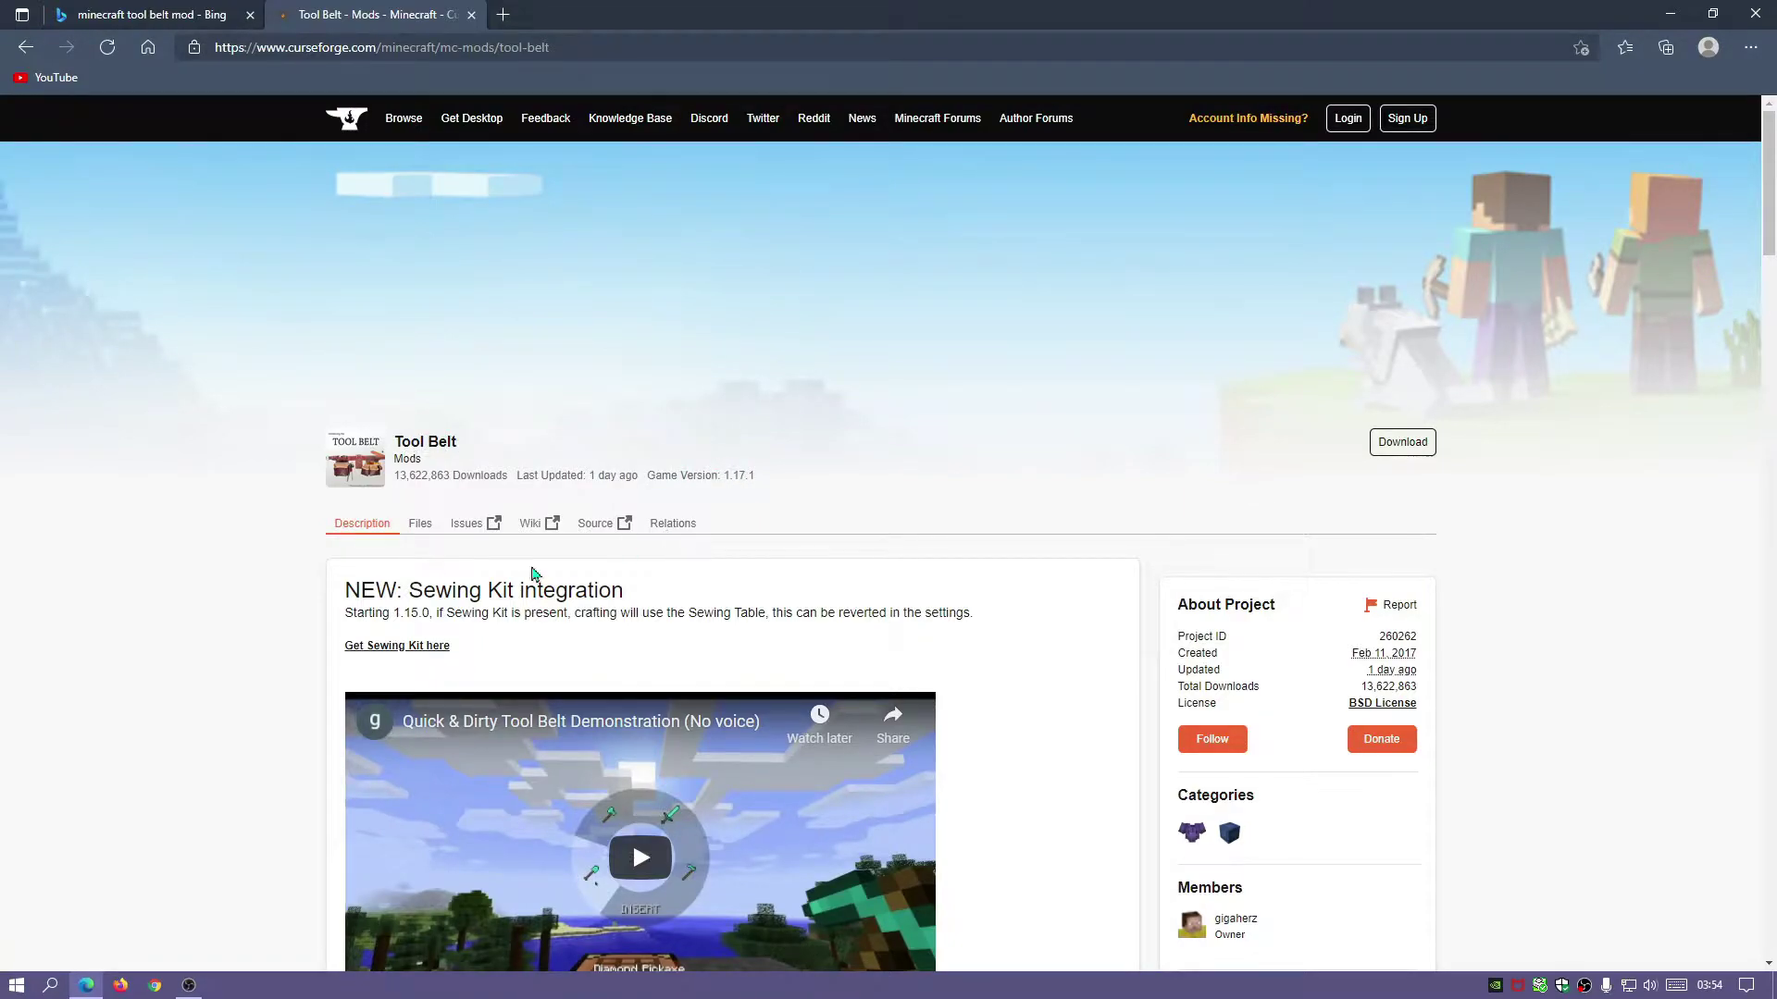
Download the main file ToolBelt-1.17.1-1.17.0.jar from the Tool Belt mod's files page.
scroll(428, 563, "down", 2)
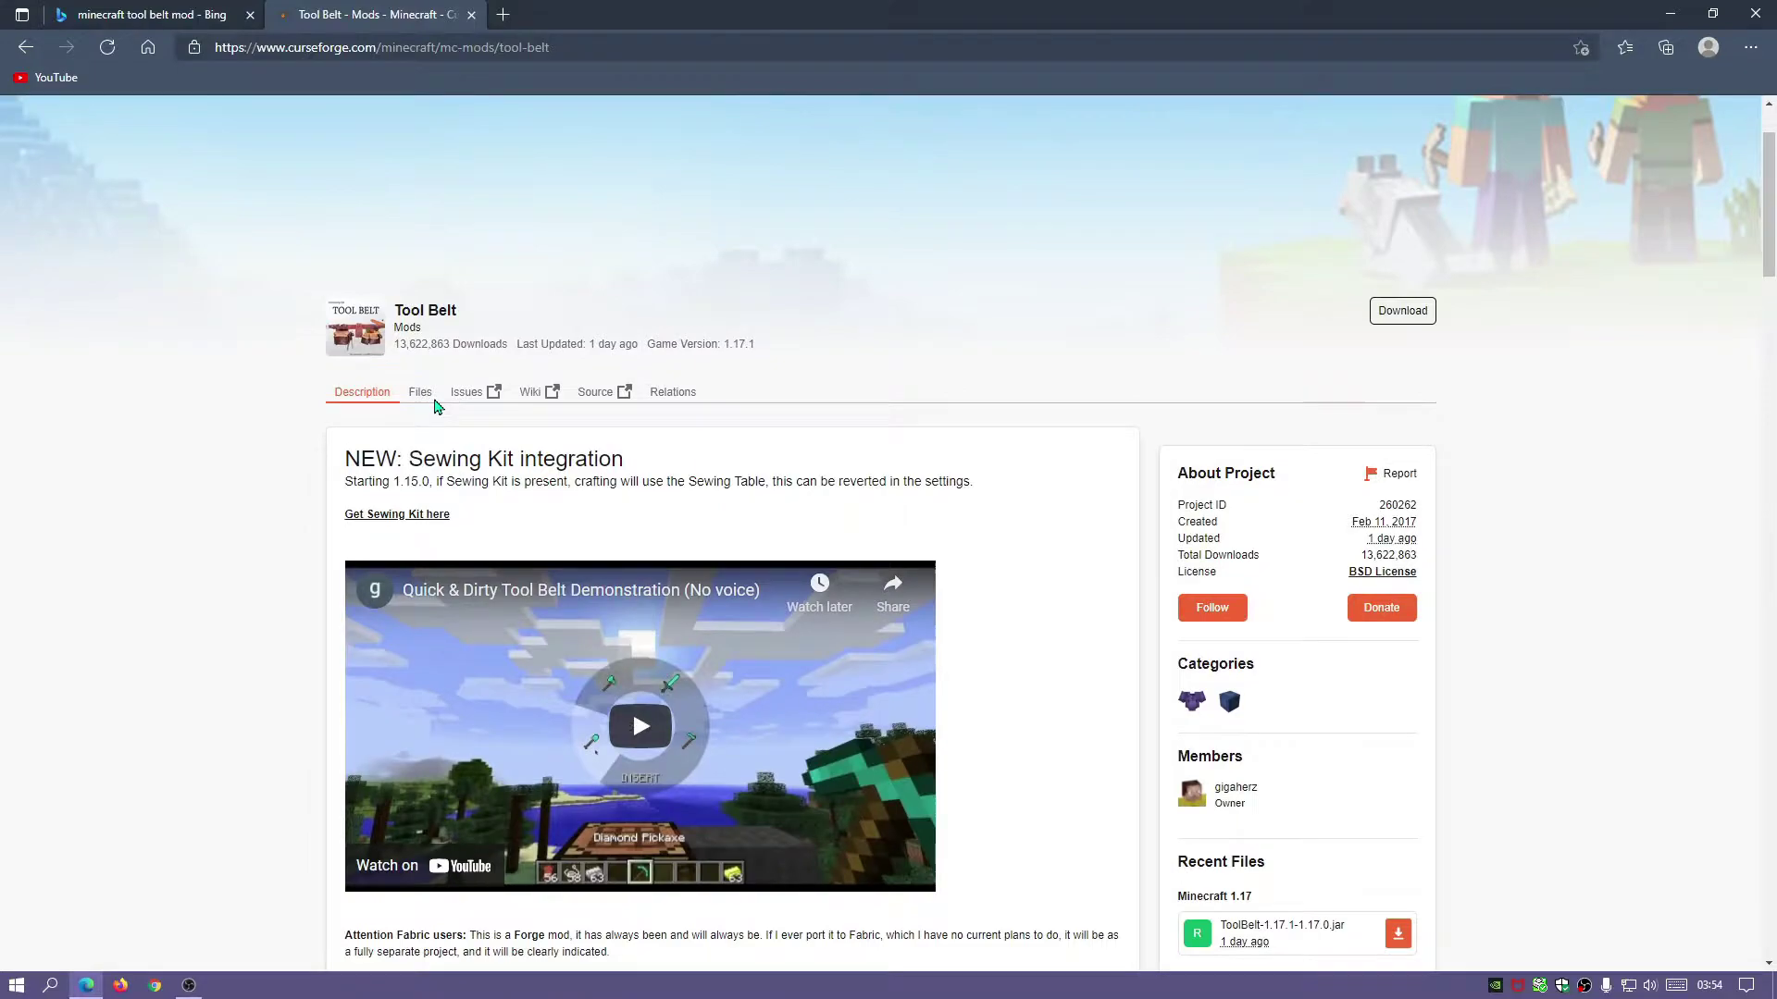
left_click(423, 402)
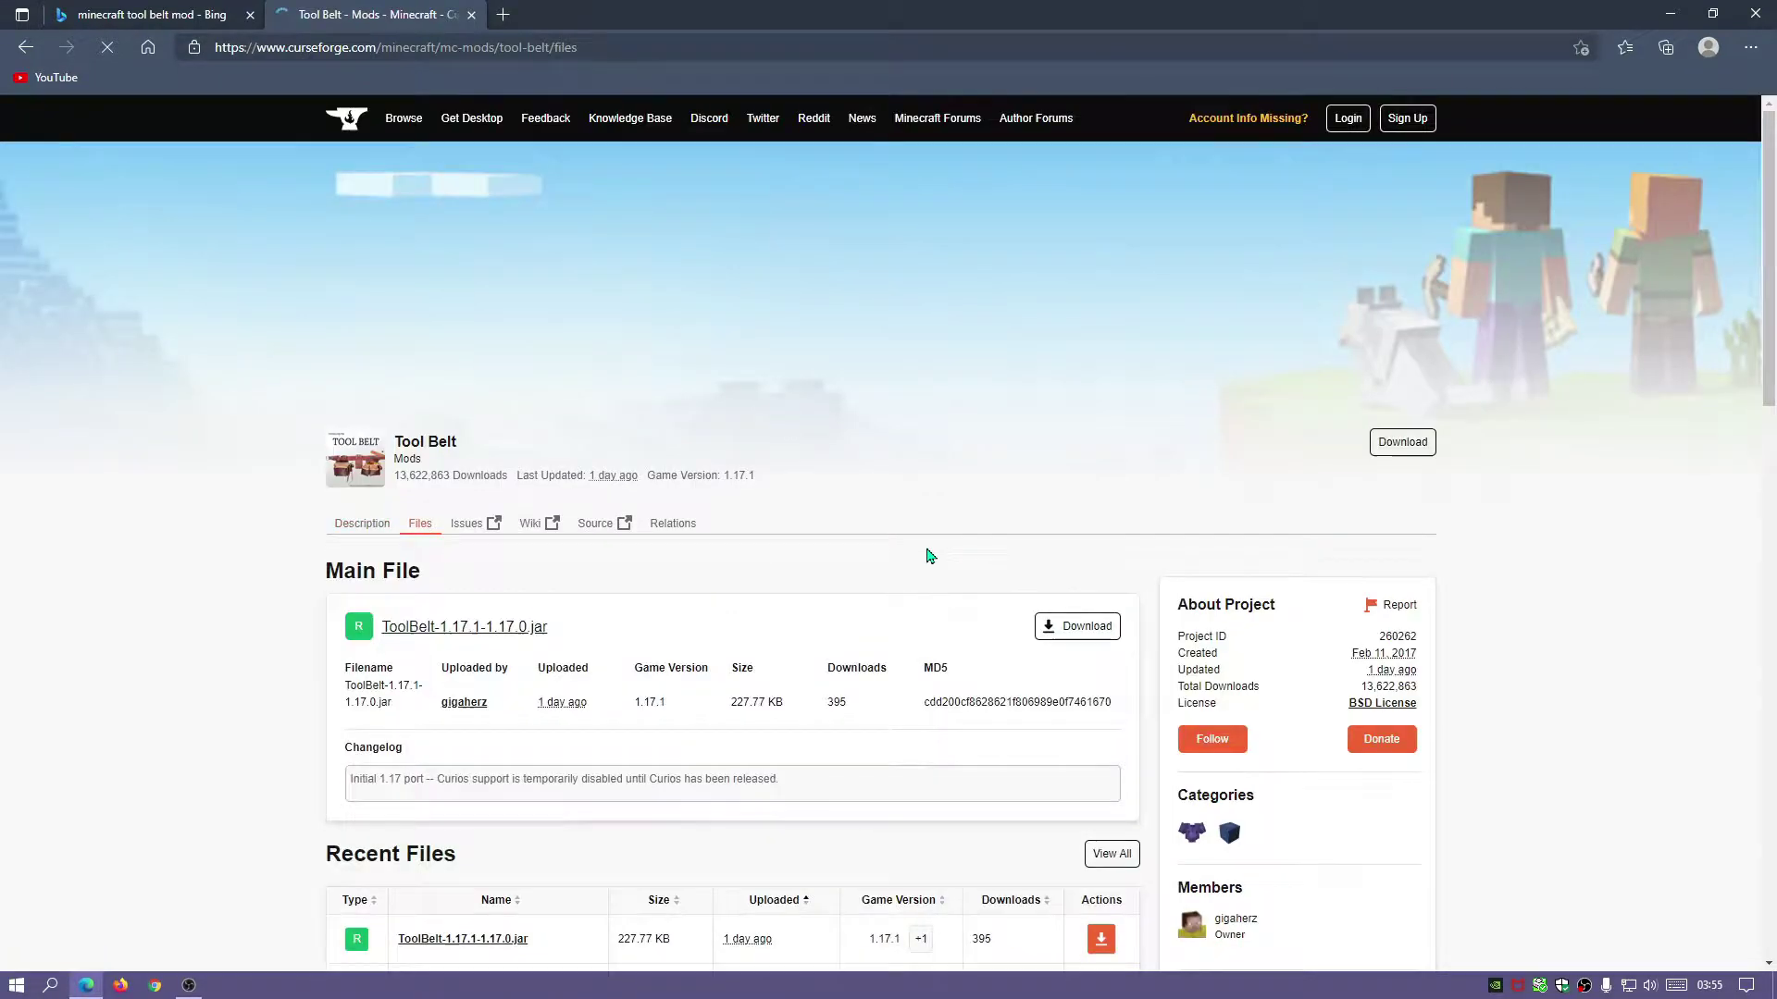
left_click(1083, 639)
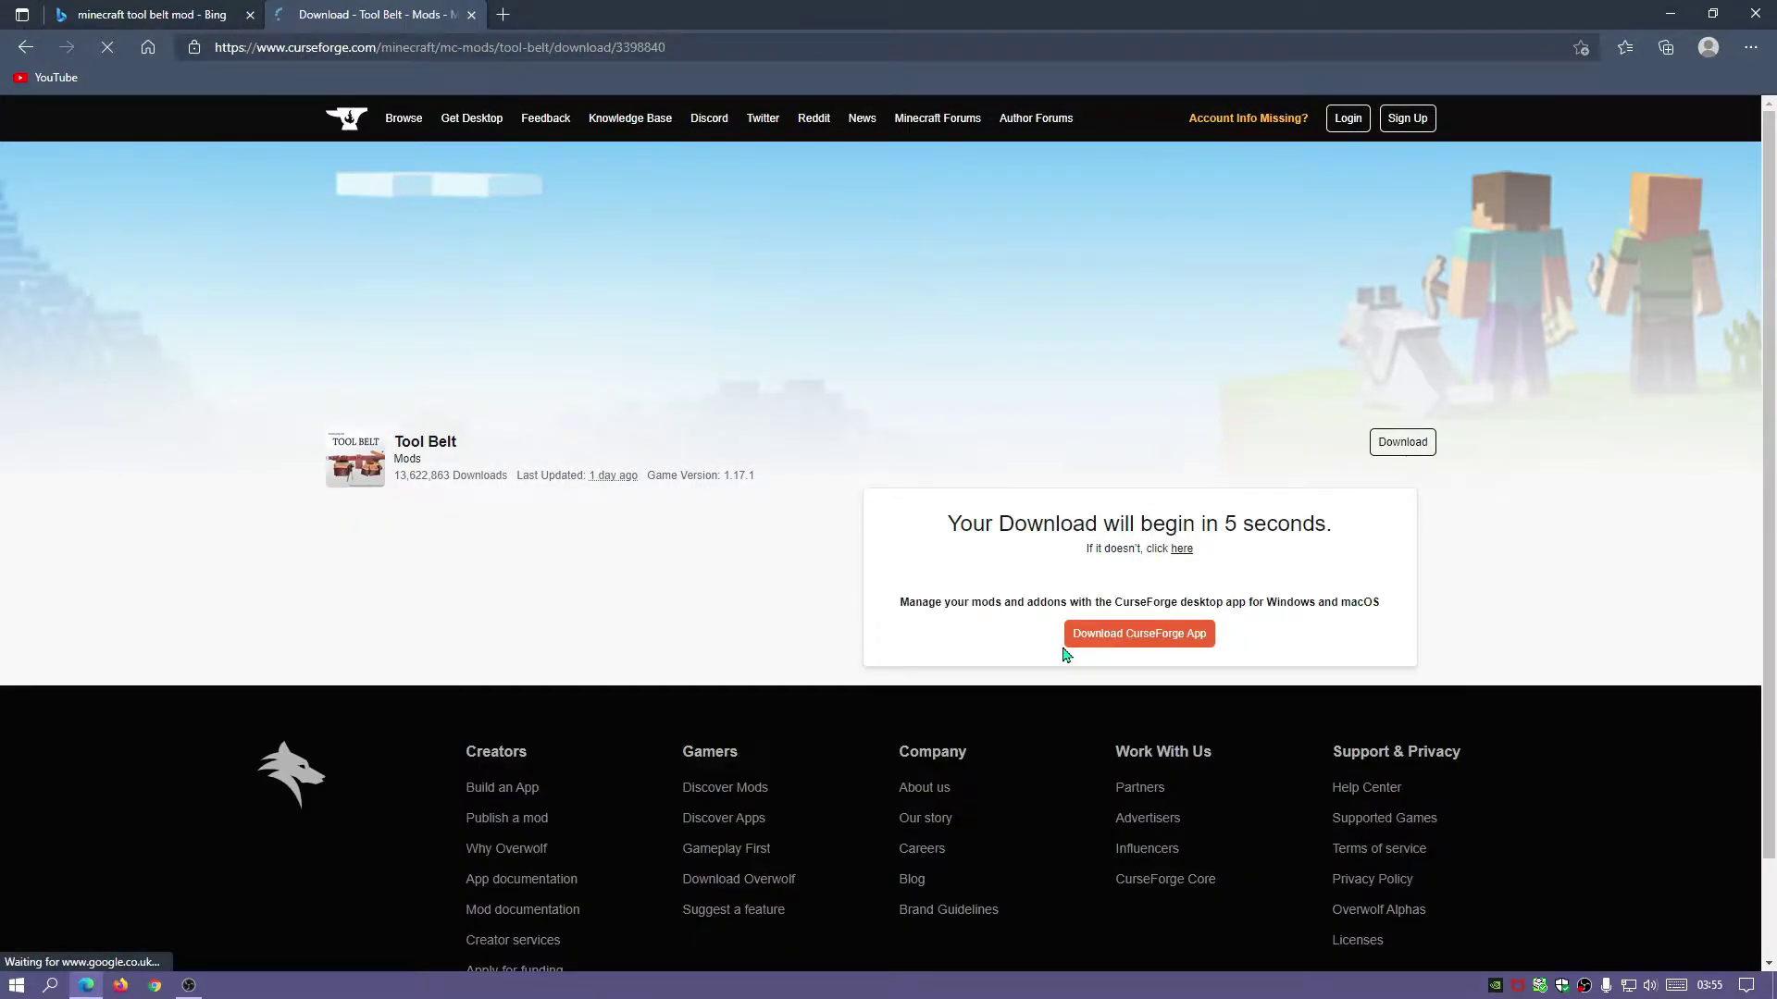